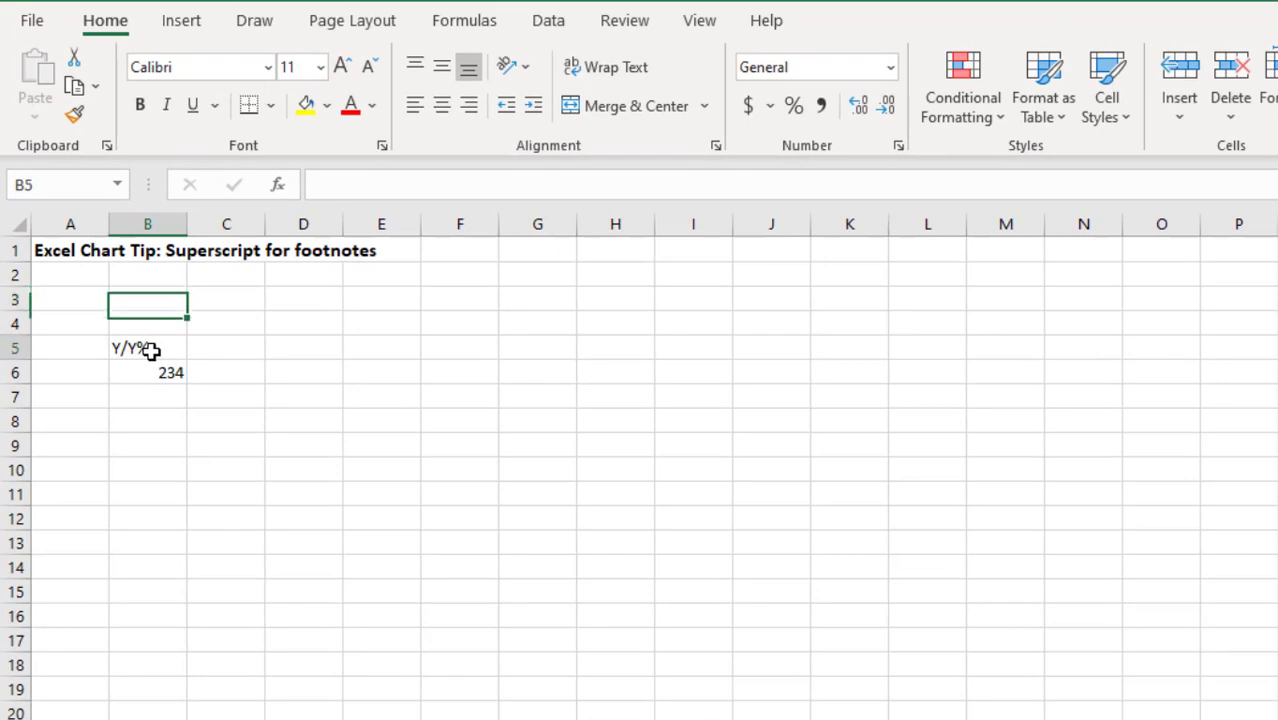
Superscript the trailing 1 of 'Y/Y%1' in cell B5 through the Font dialog
left_click(117, 298)
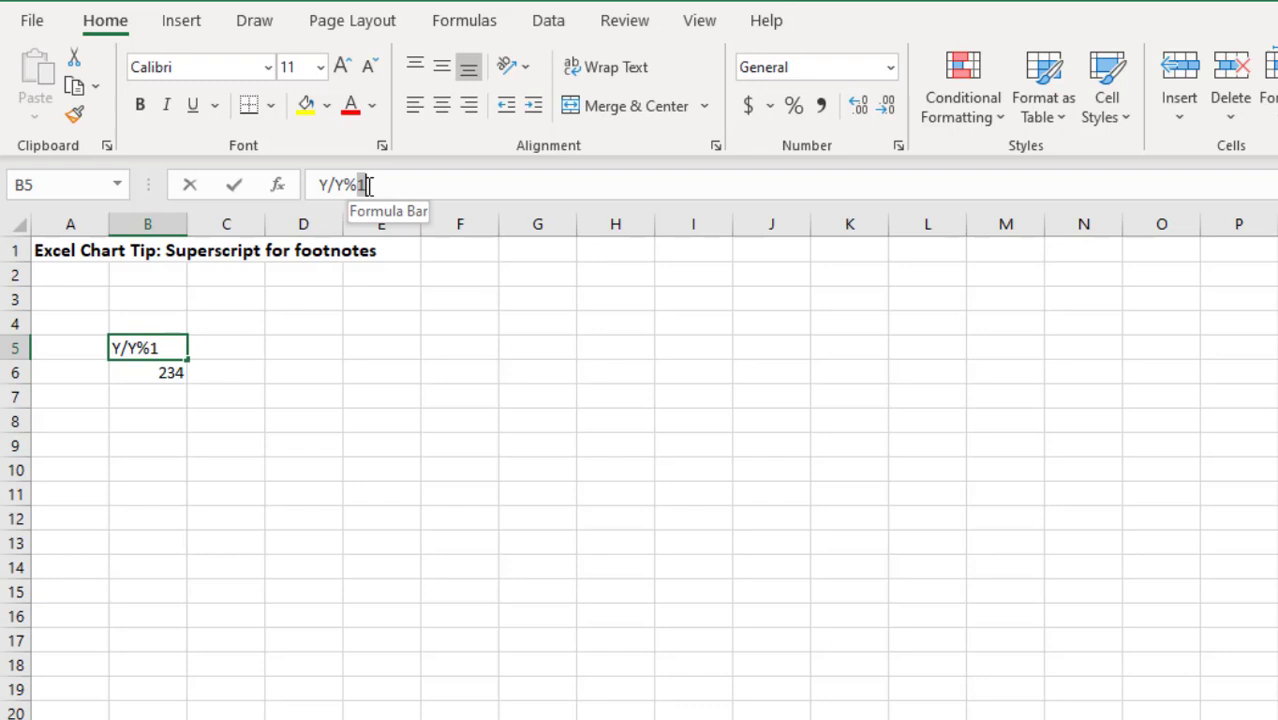
double_click(362, 185)
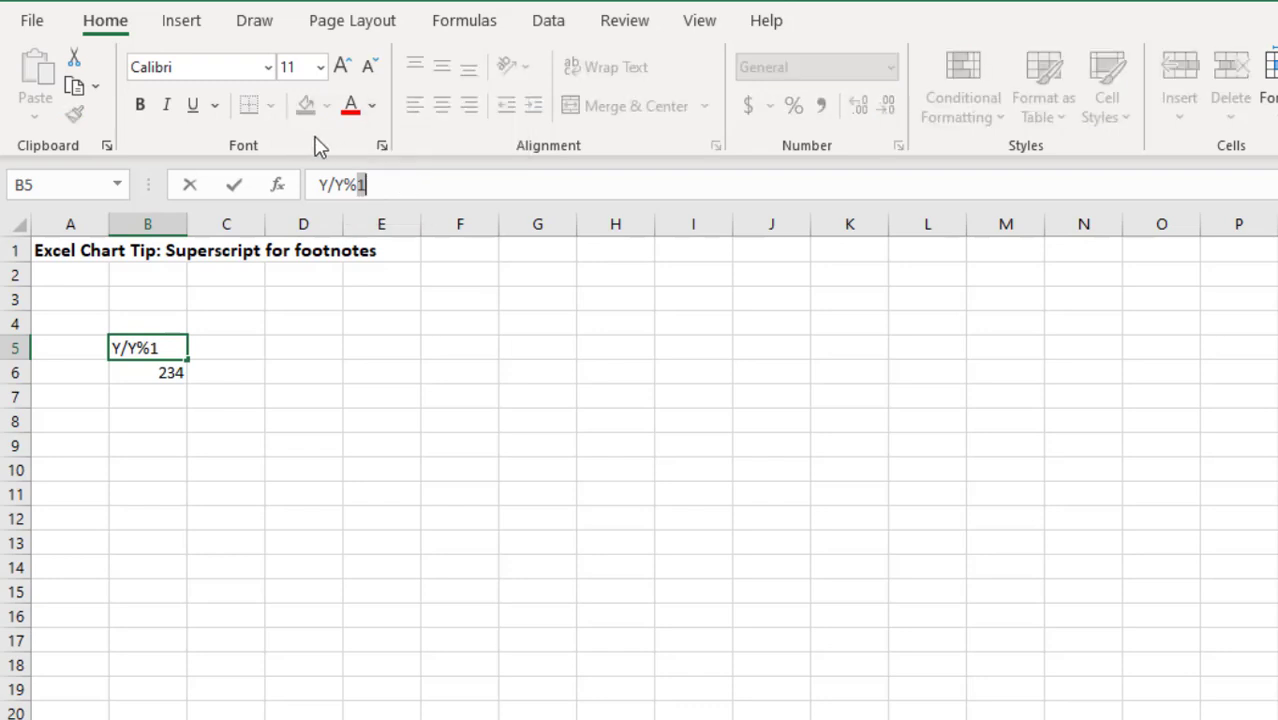
left_click(382, 146)
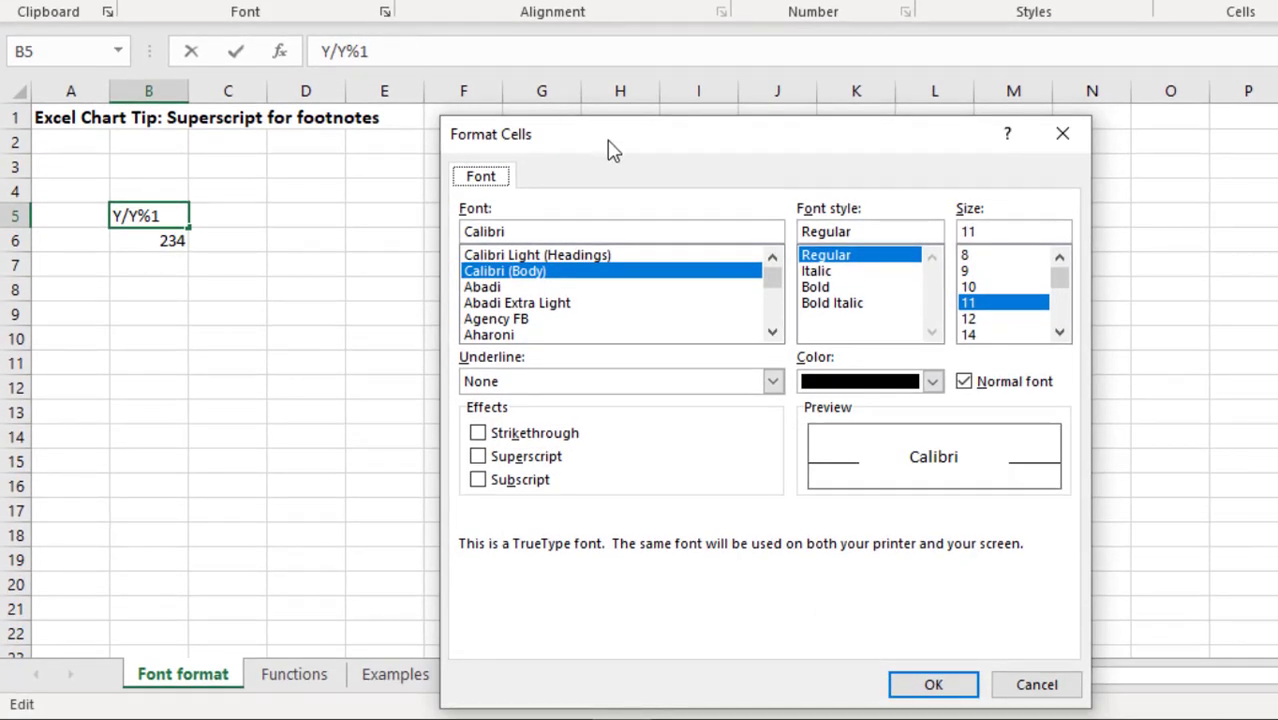
left_click(479, 457)
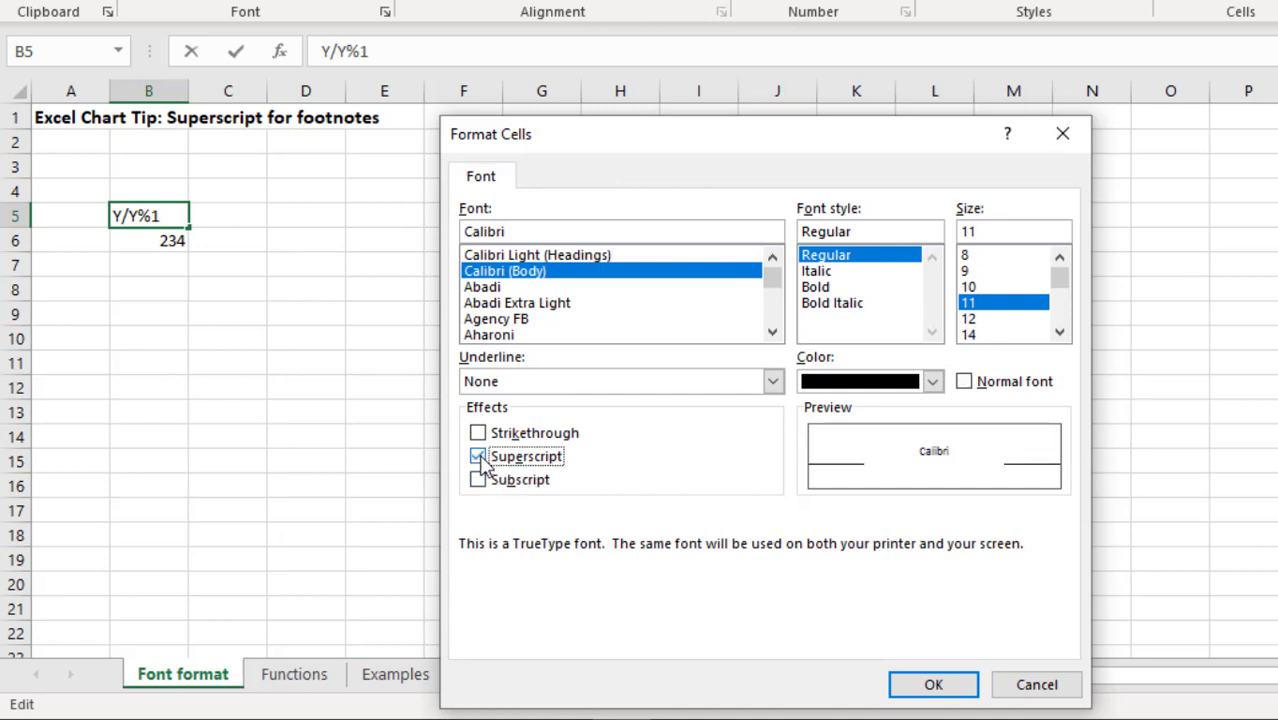
left_click(931, 692)
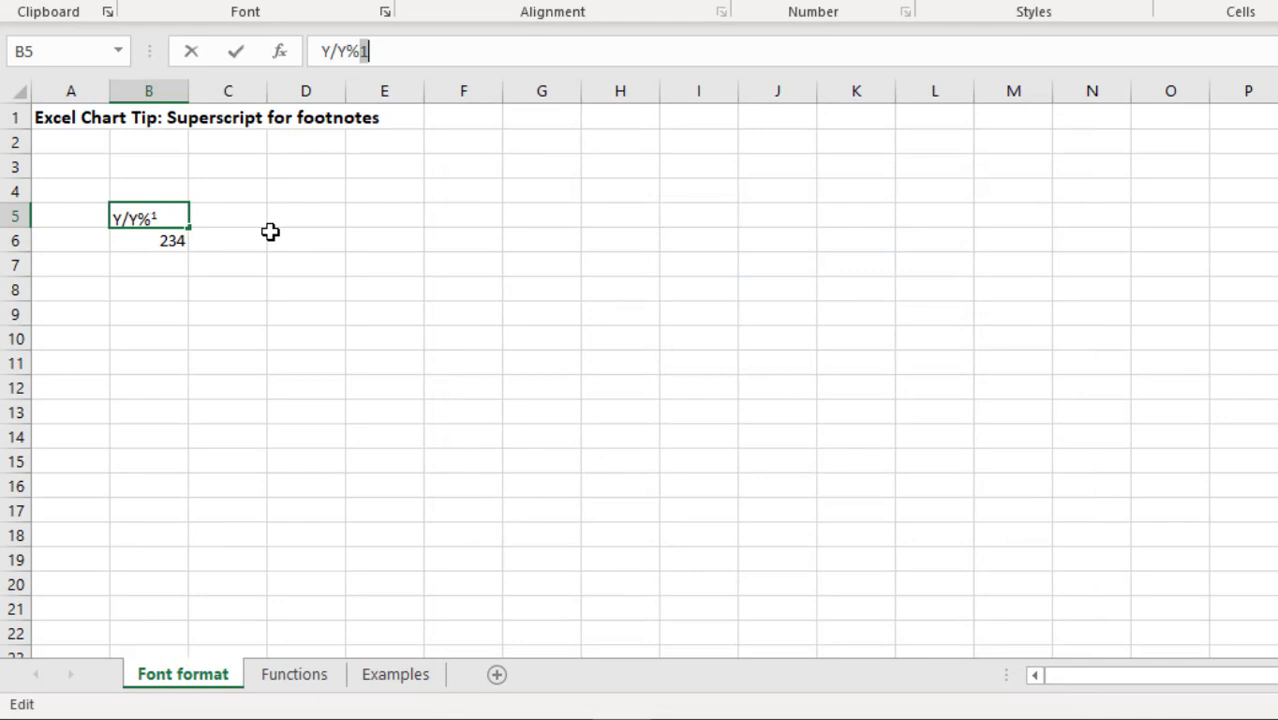
key("Return")
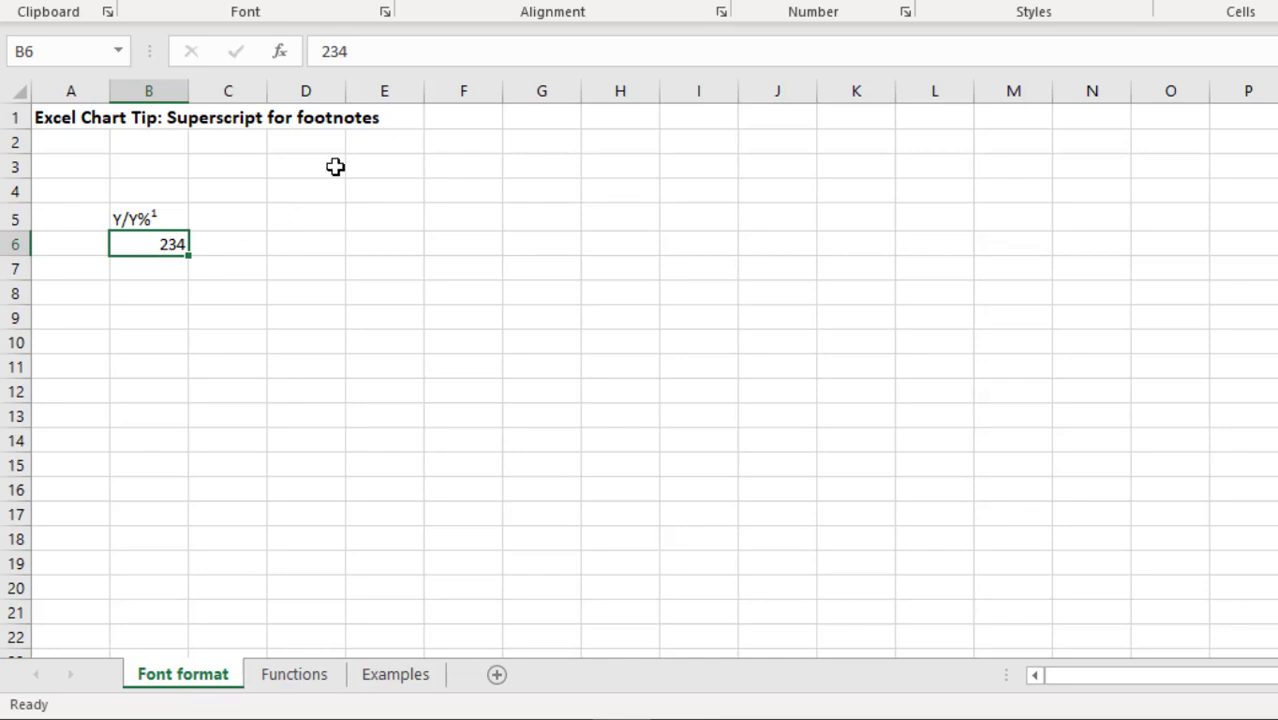
left_click(342, 52)
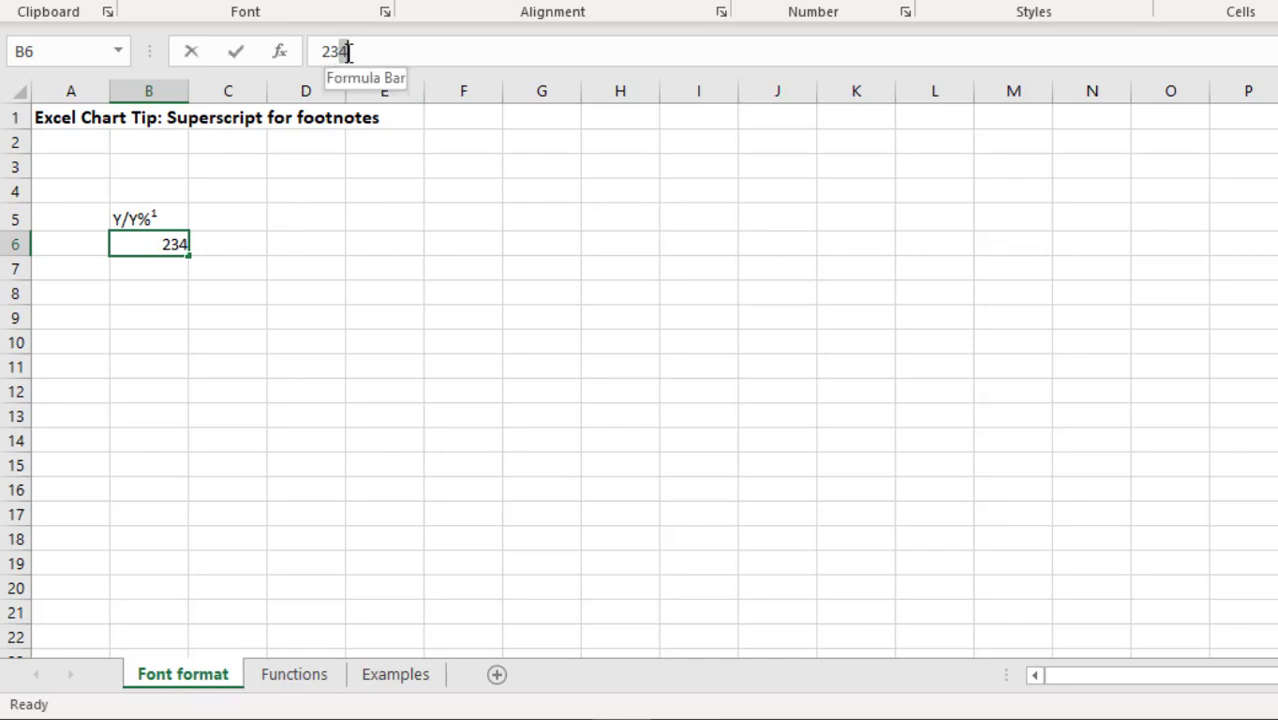
left_click_drag(342, 52, 388, 50)
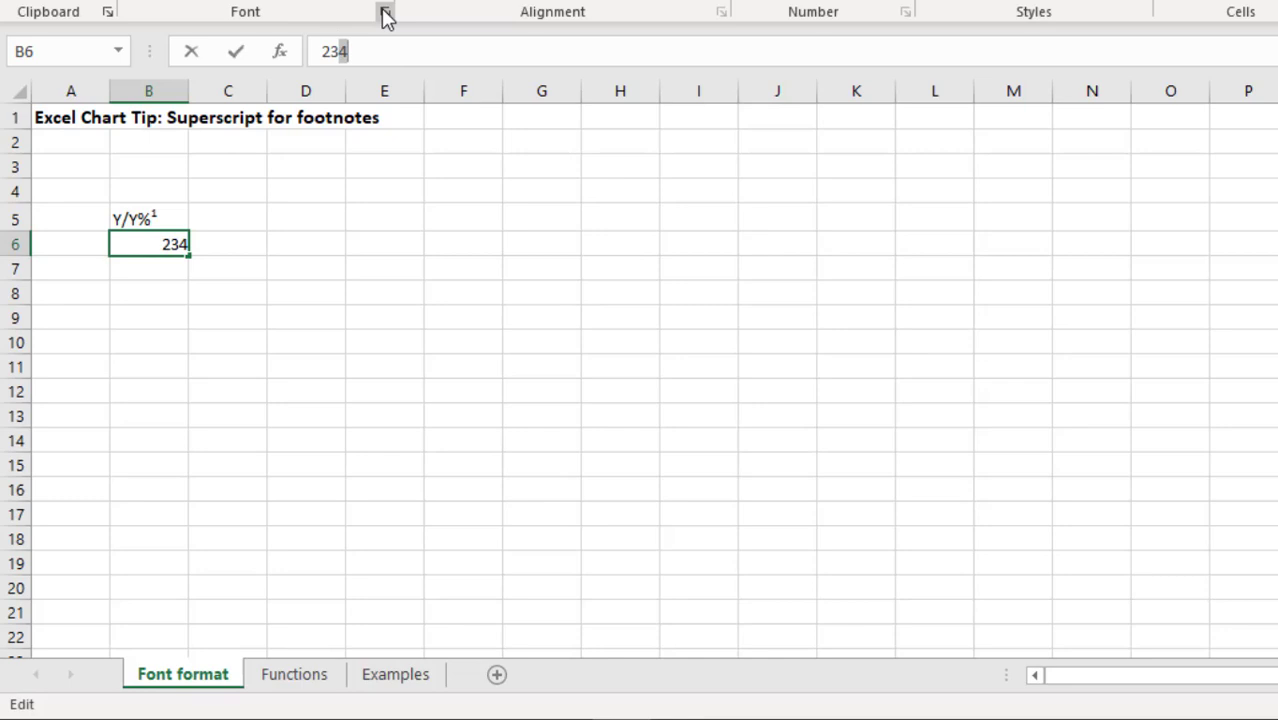
left_click(384, 11)
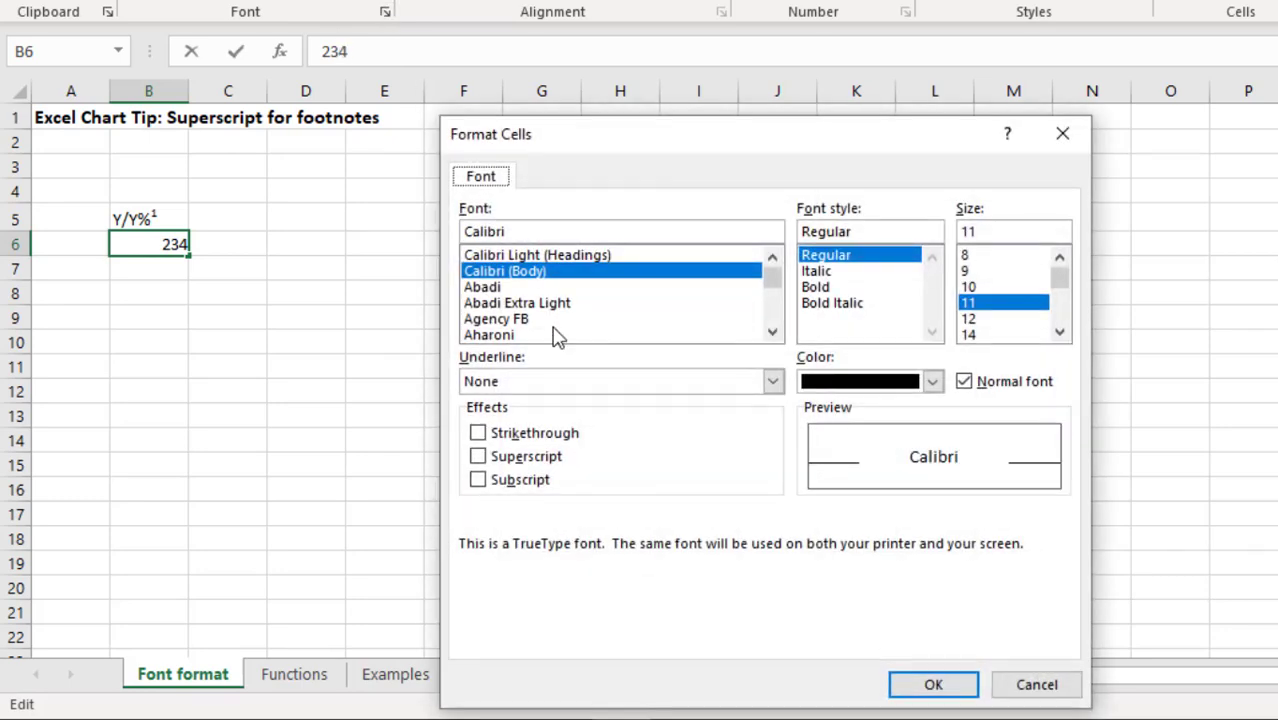
left_click(478, 456)
left_click(933, 686)
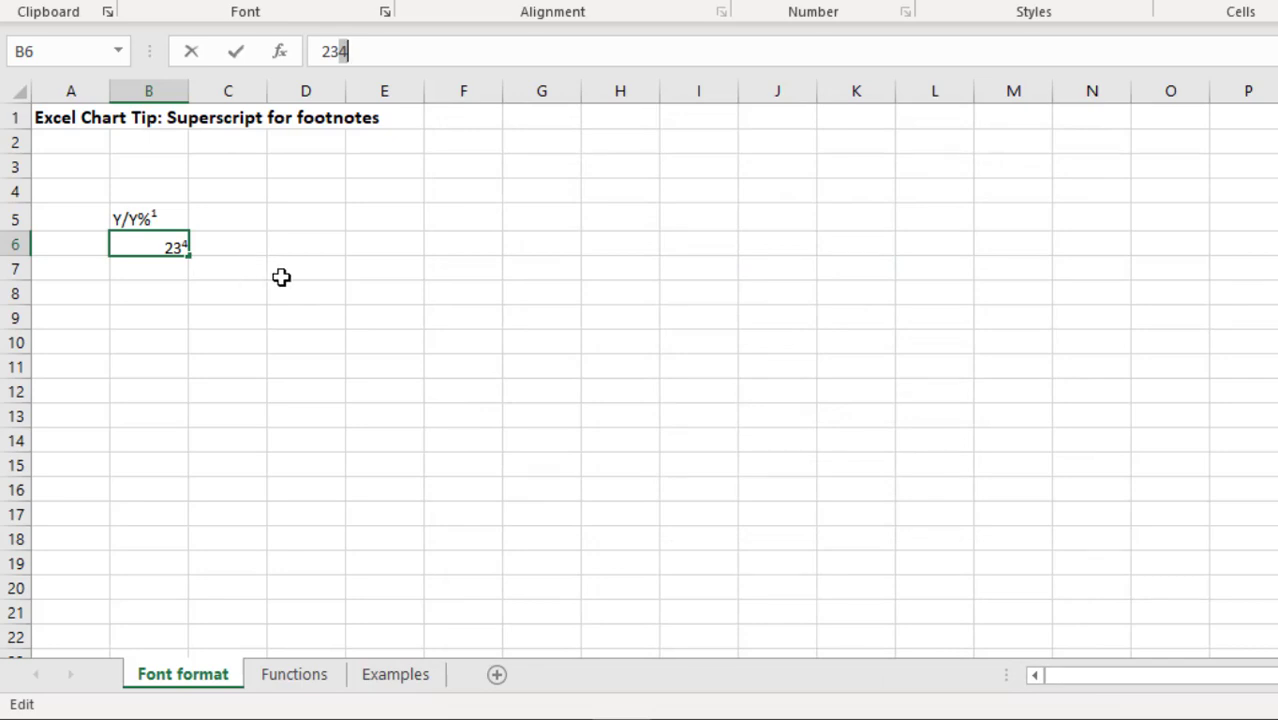
key("Return")
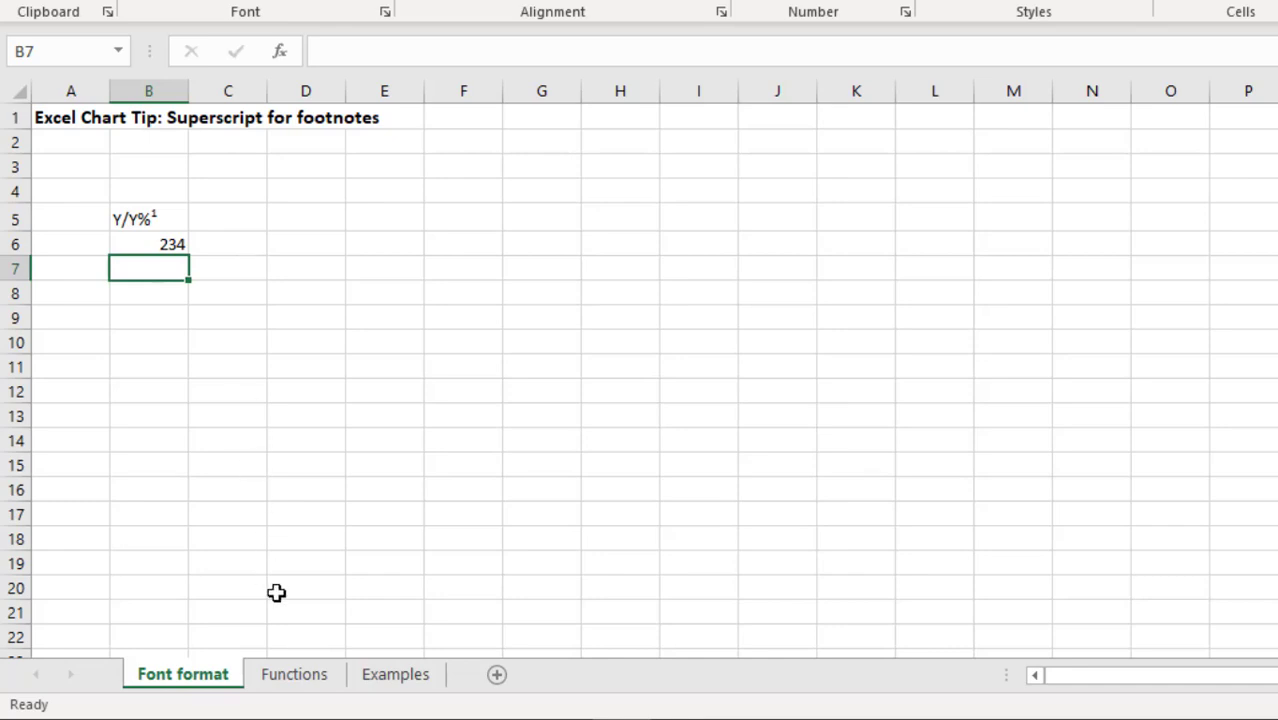
Show the Functions sheet listing CHAR(185), CHAR(178), CHAR(179) and UNICHAR(8308–8313) superscripts
left_click(294, 677)
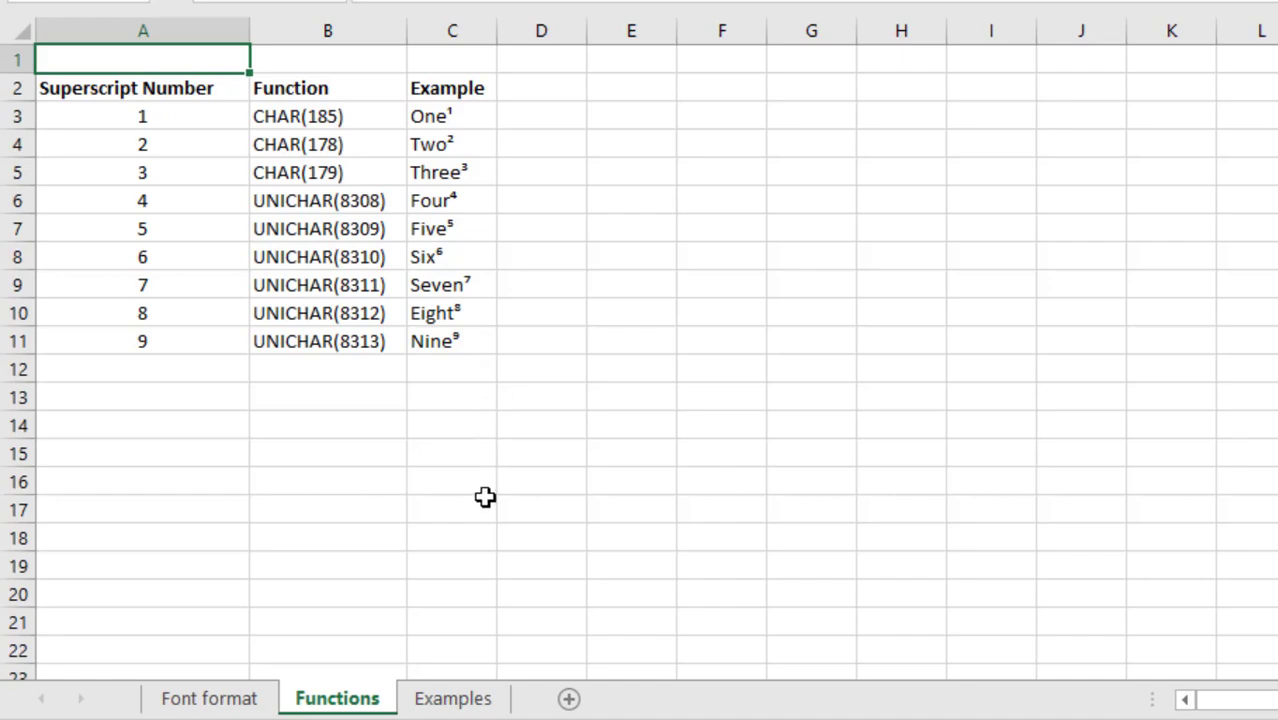
On the Examples sheet, inspect C6's formula ="Y/Y%"&CHAR(185) and the Europe value in C8
left_click(450, 698)
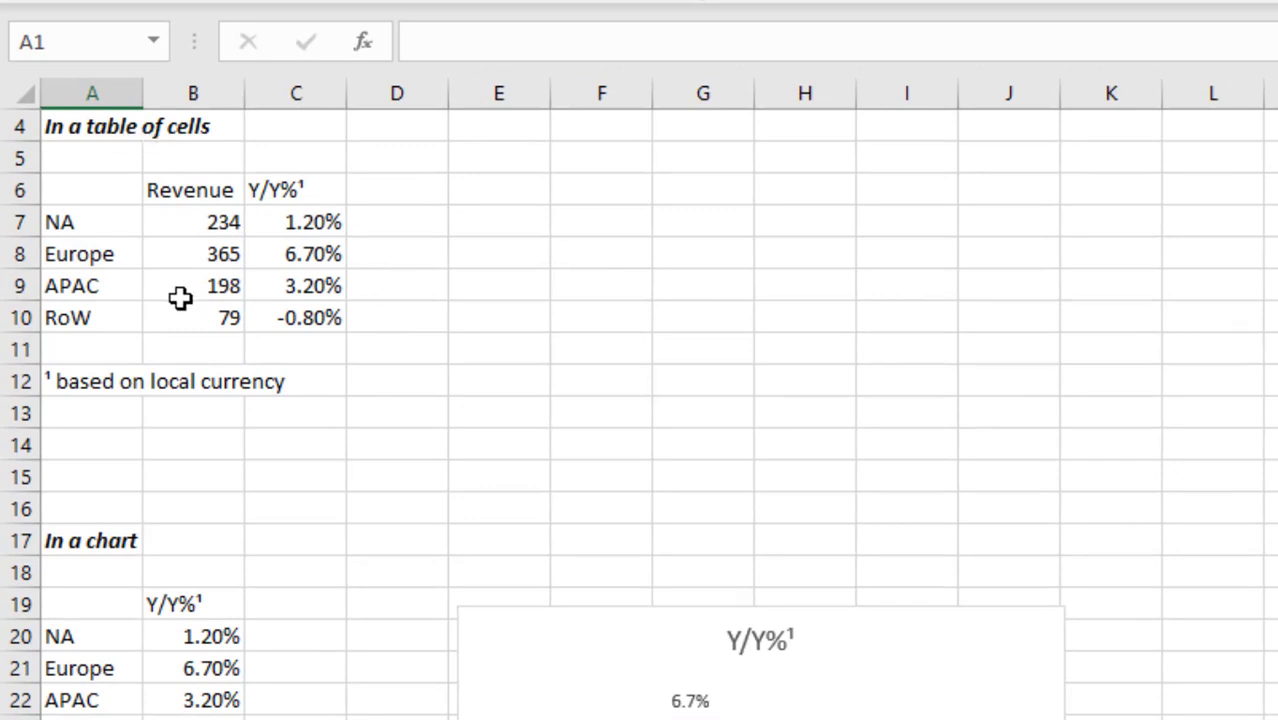
left_click(304, 194)
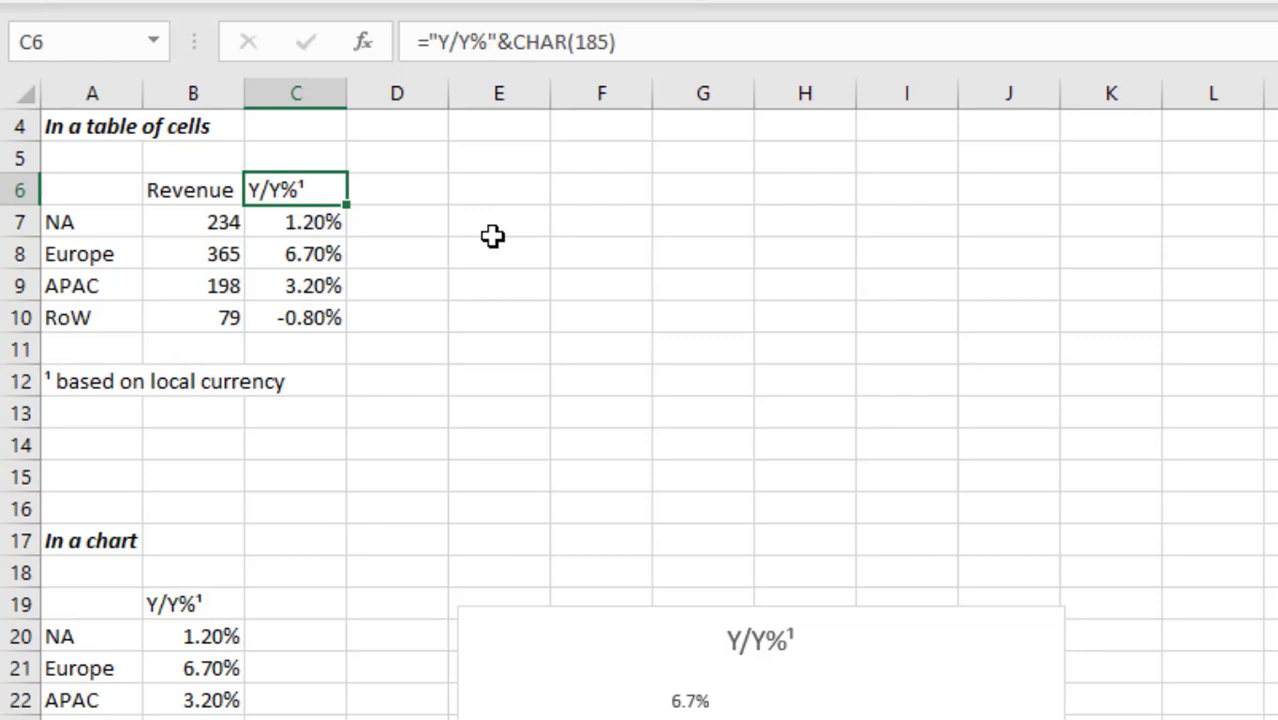
left_click(312, 252)
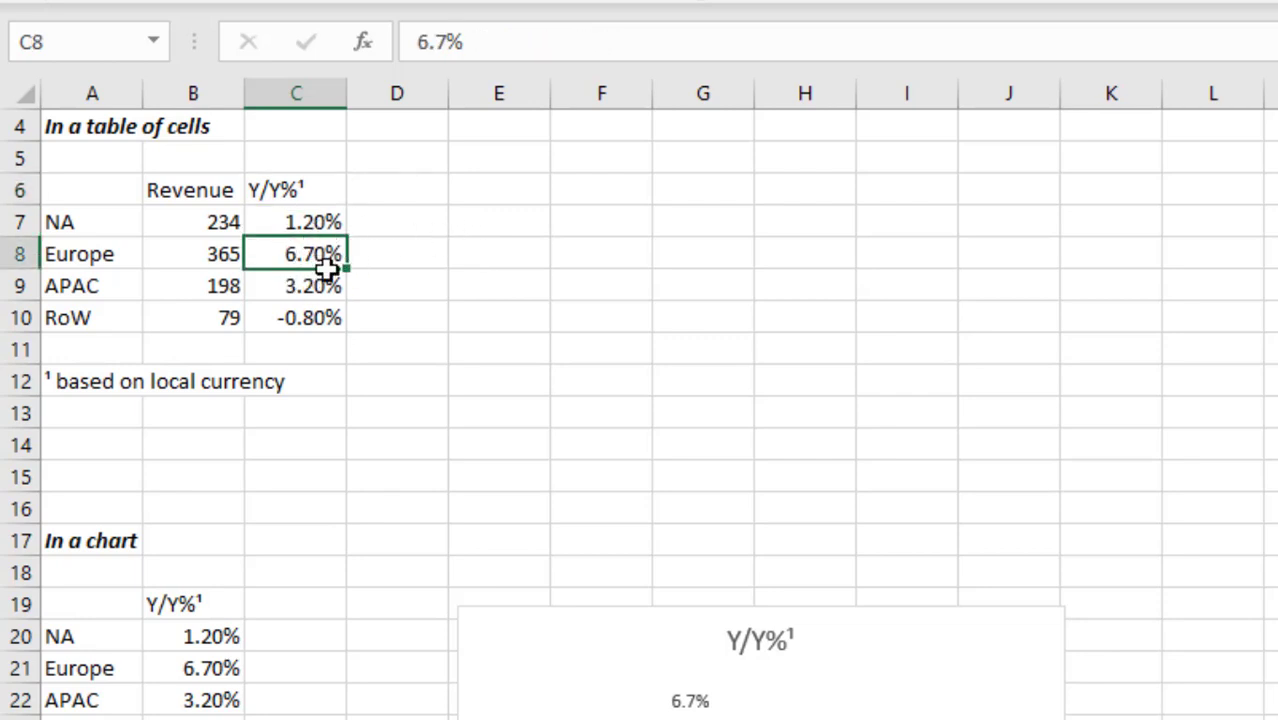
left_click(390, 255)
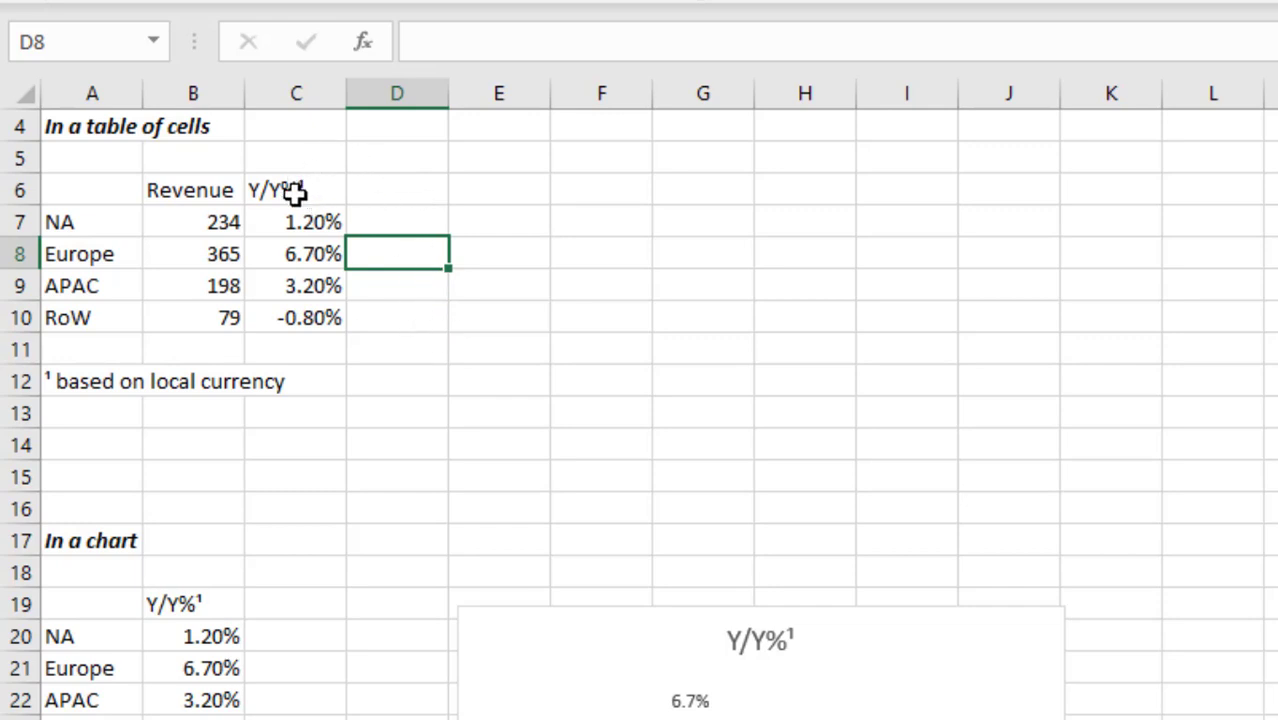
left_click(78, 384)
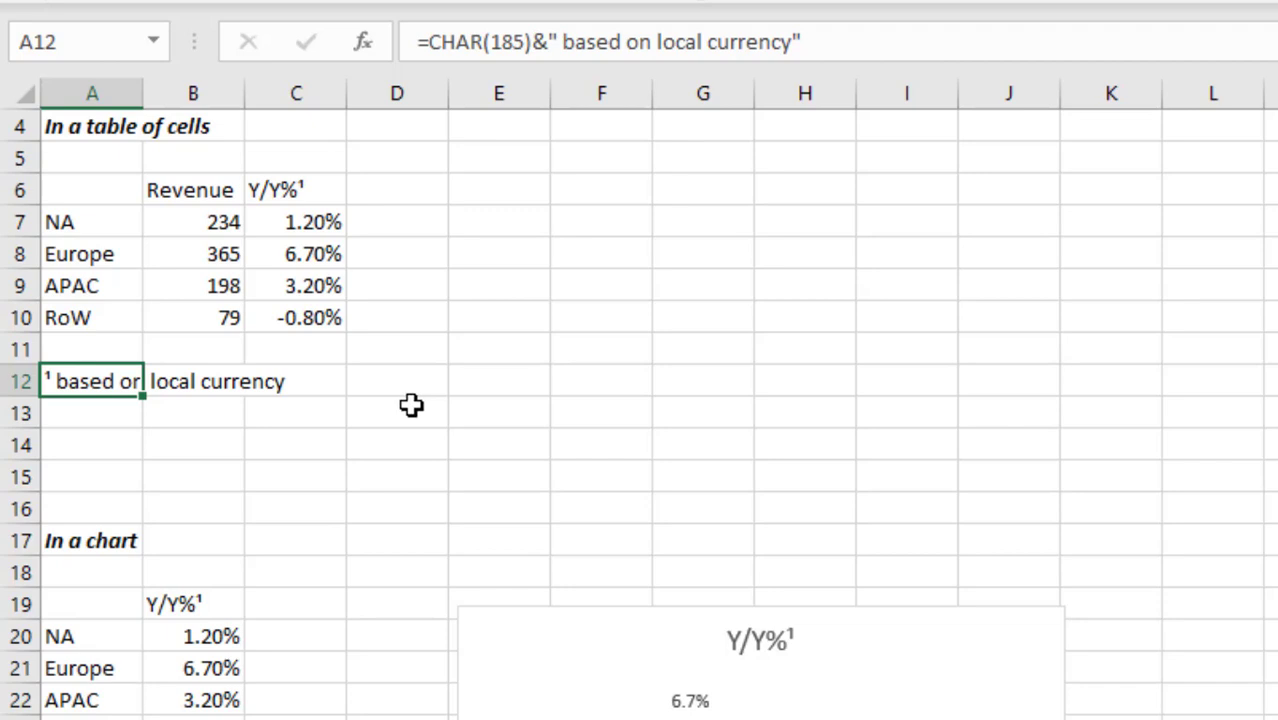
Scroll to the chart example and inspect B19's title formula ="Y/Y%"&CHAR(185)
scroll(953, 300, "down", 3)
scroll(465, 251, "down", 1)
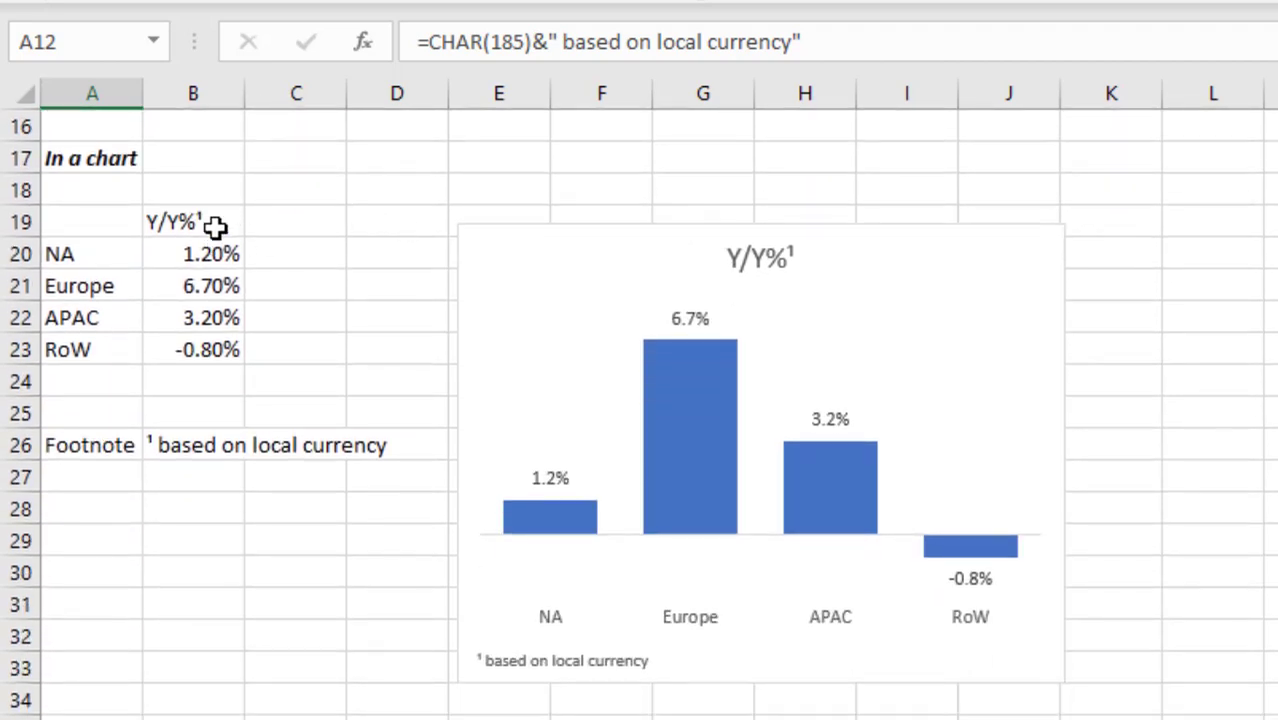
left_click(214, 225)
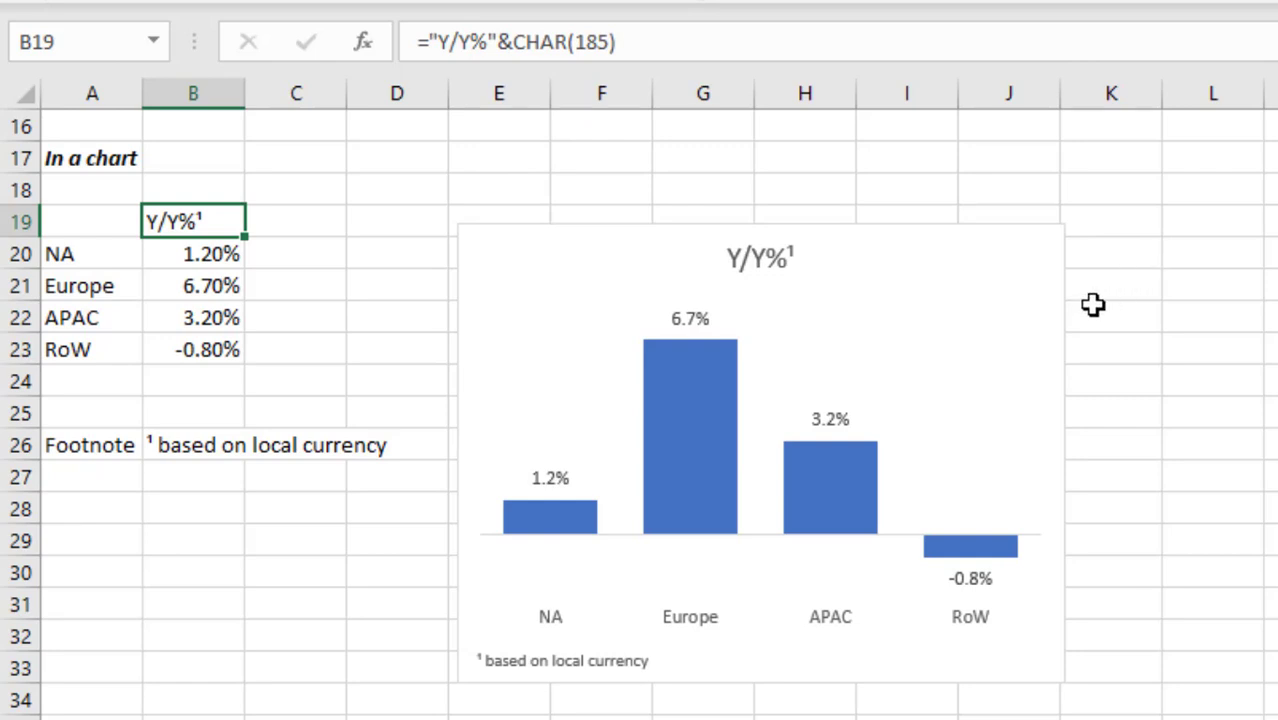
scroll(1093, 305, "down", 1)
scroll(1093, 305, "up", 1)
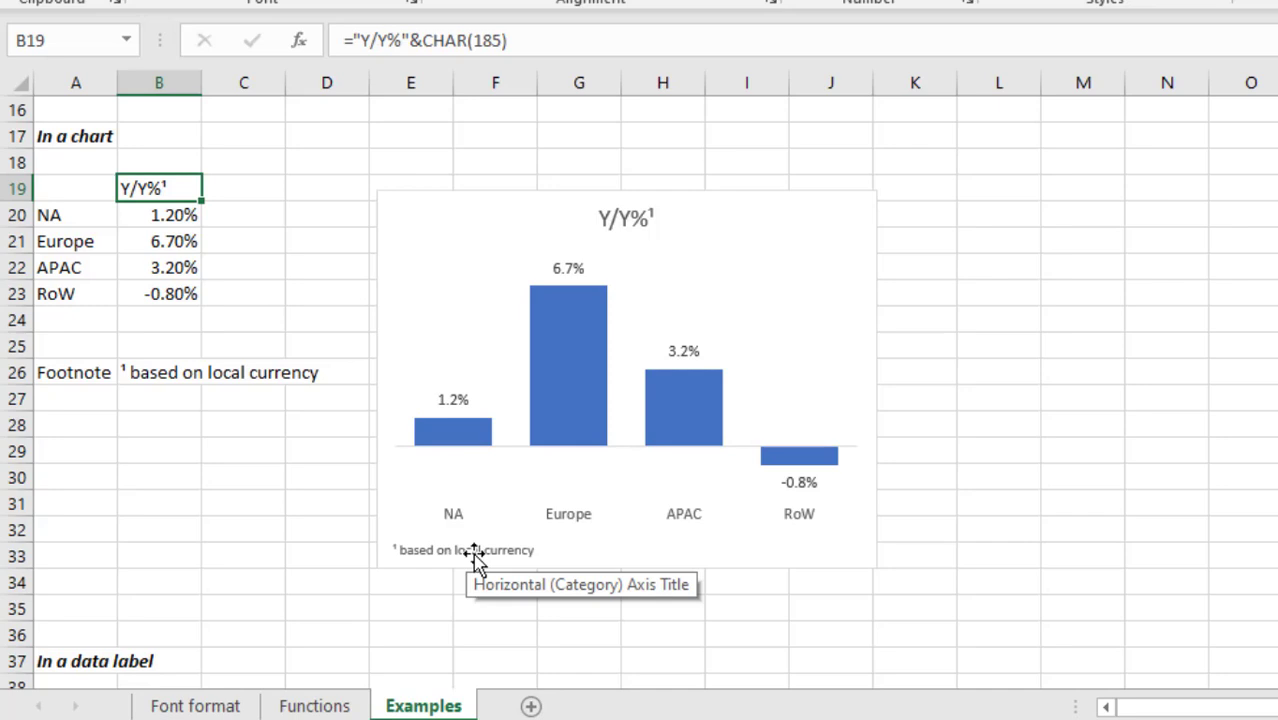
left_click(474, 555)
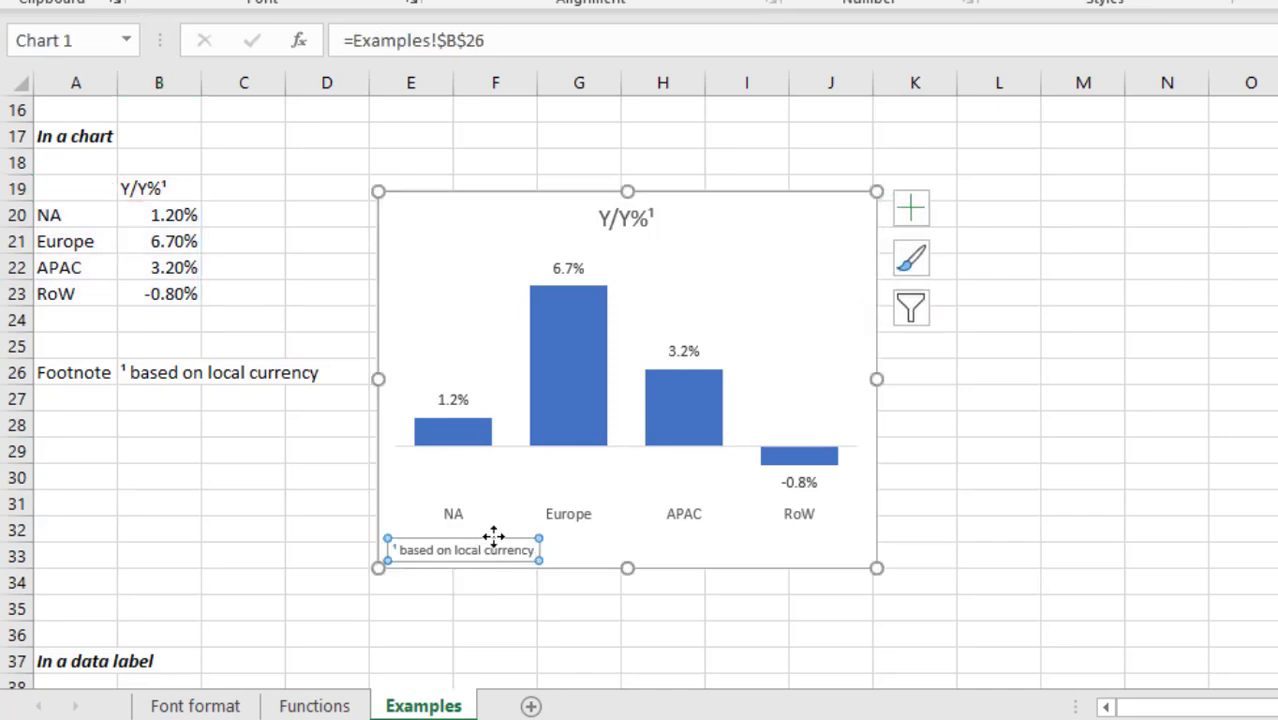
left_click(914, 214)
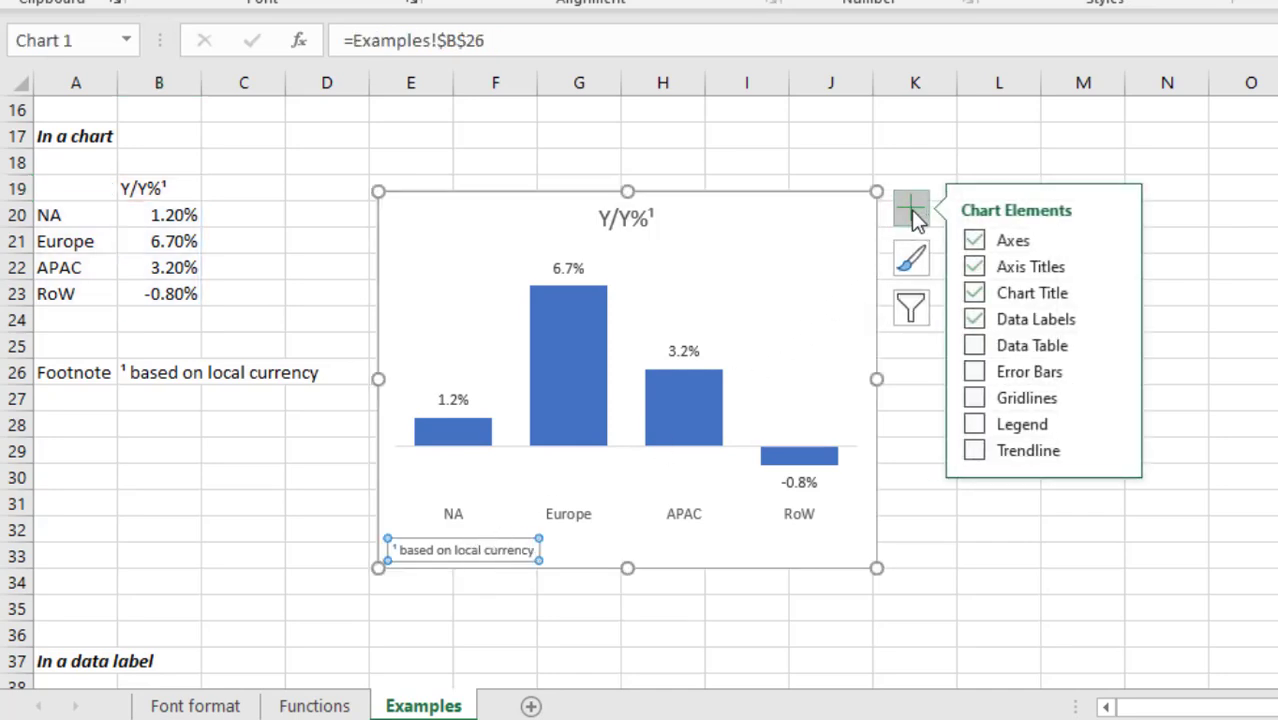
left_click(1115, 268)
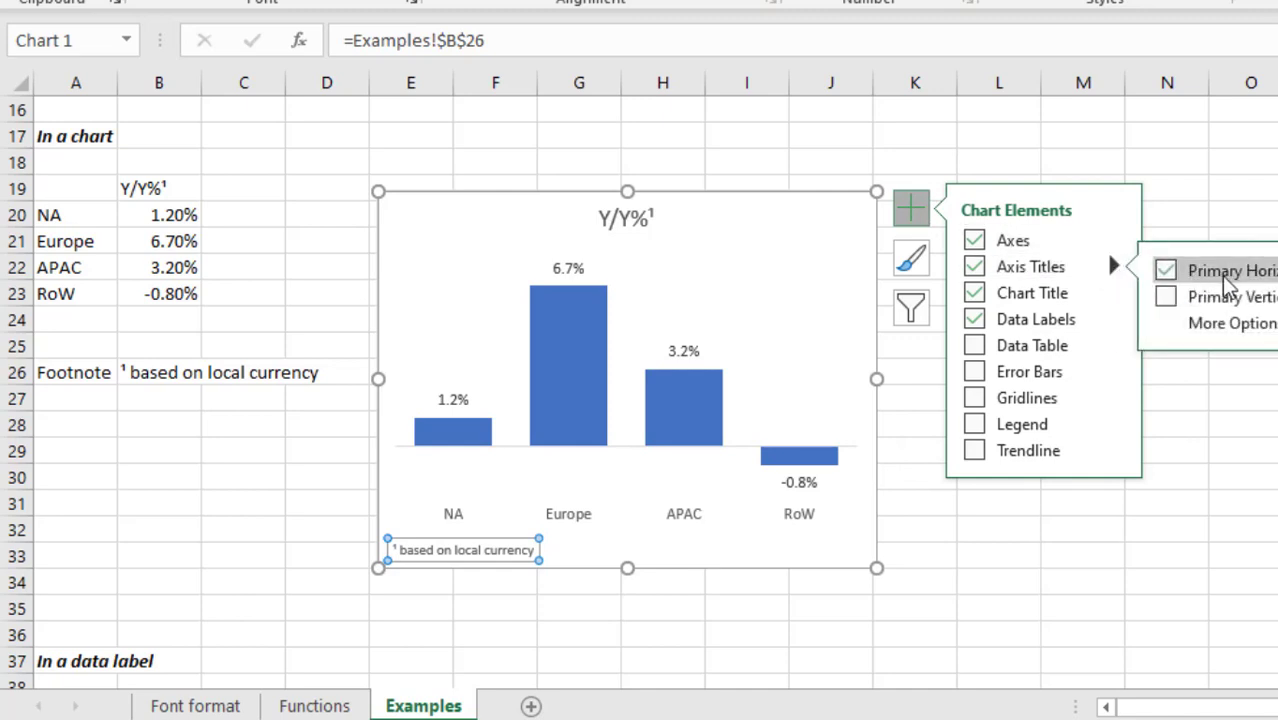
left_click(909, 207)
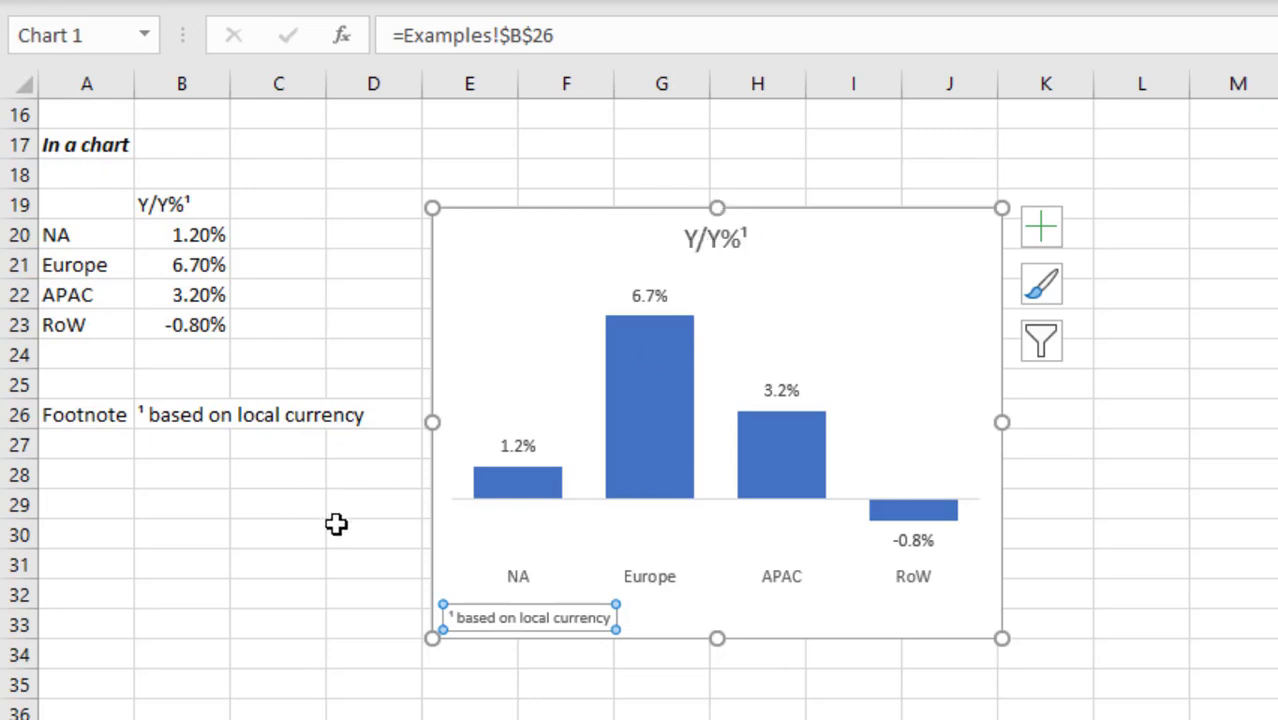
Scroll to the 'In a data label' example and inspect D40's formula =TEXT(B40,"#.#%")
scroll(357, 511, "down", 6)
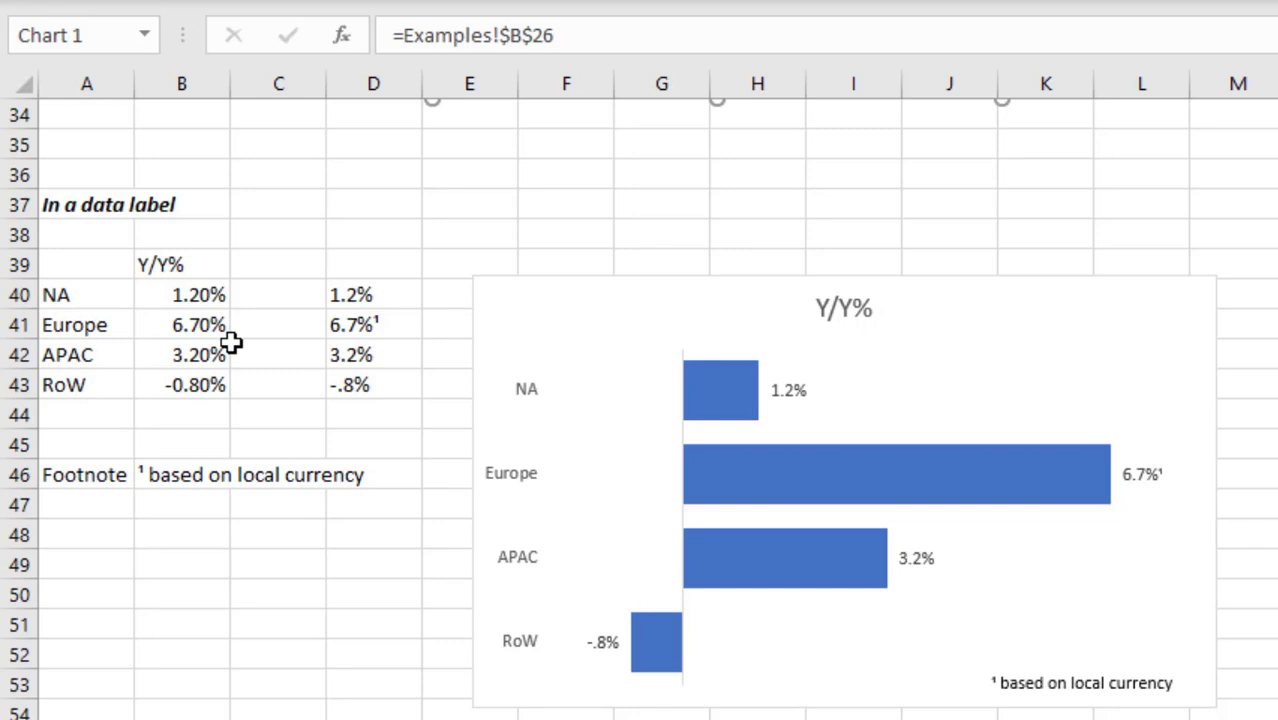
left_click(384, 295)
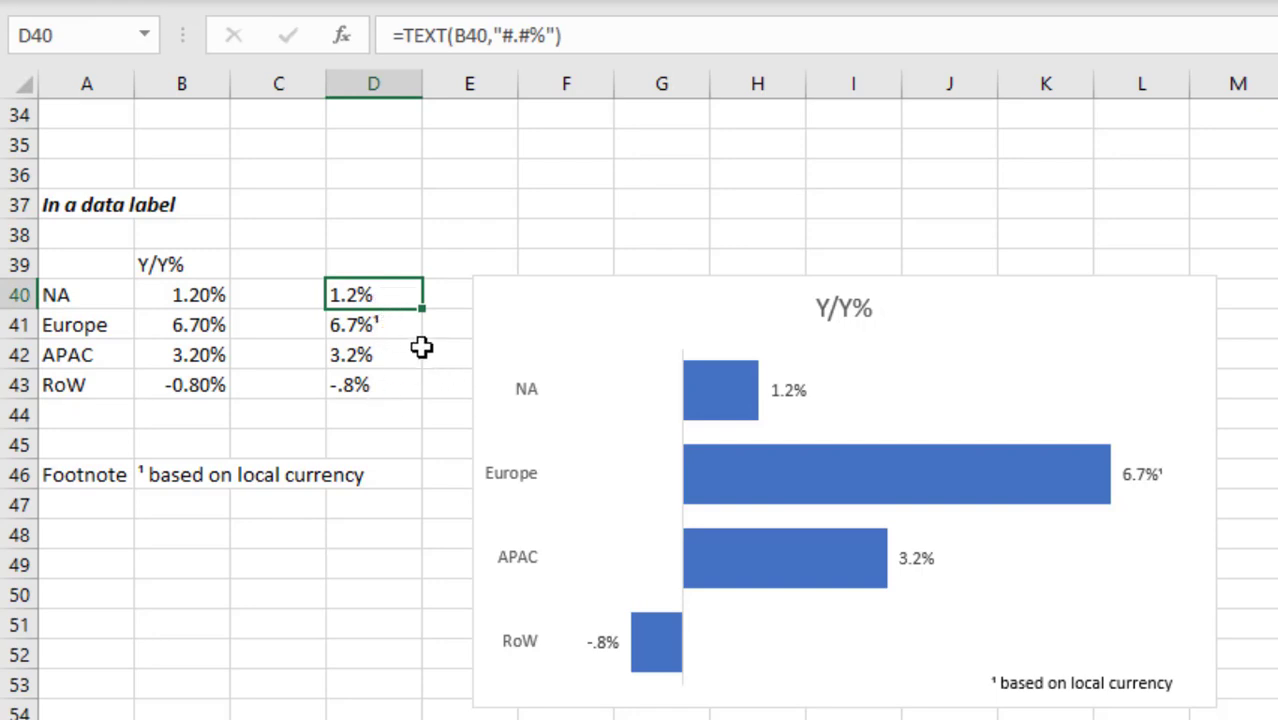
left_click(384, 327)
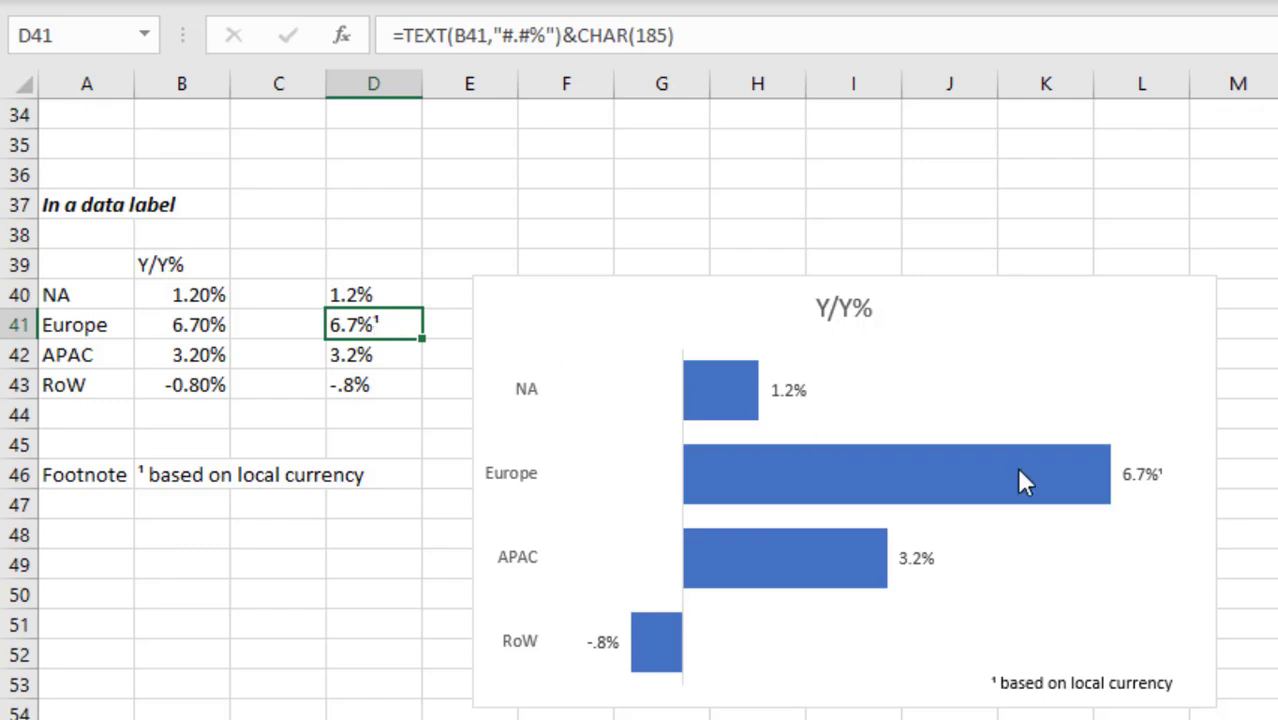
left_click(1152, 474)
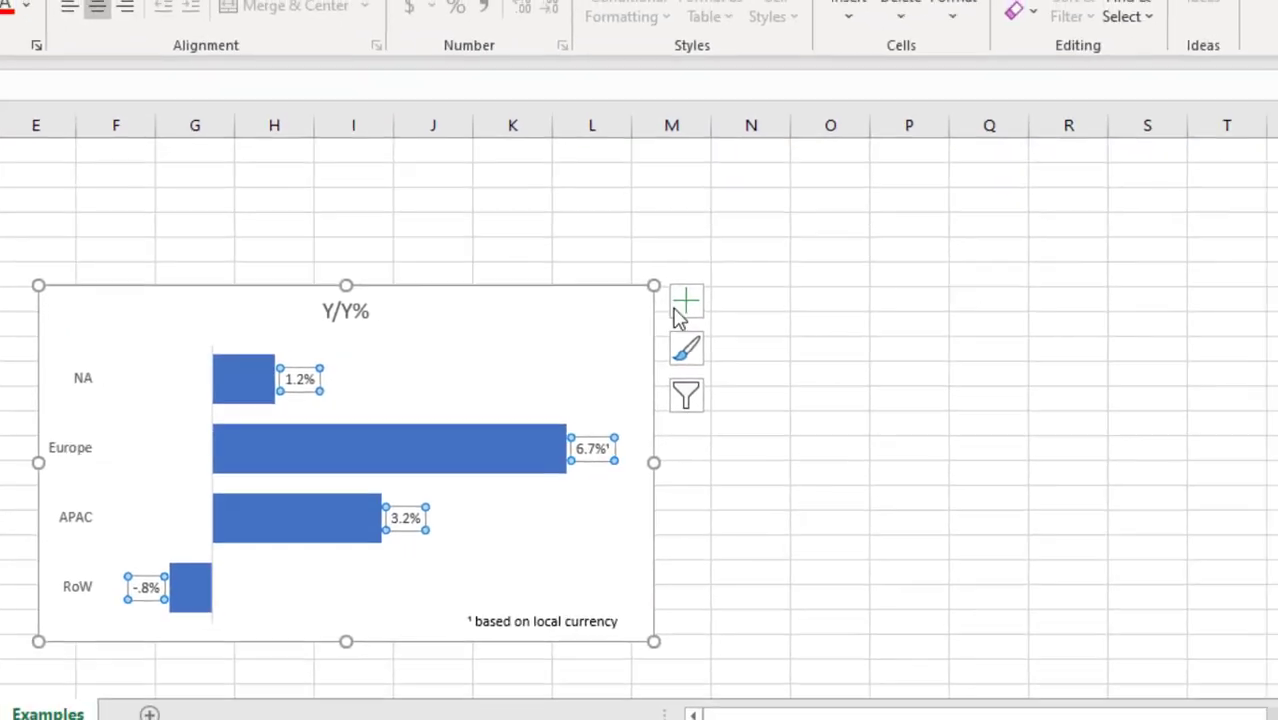
left_click(1142, 296)
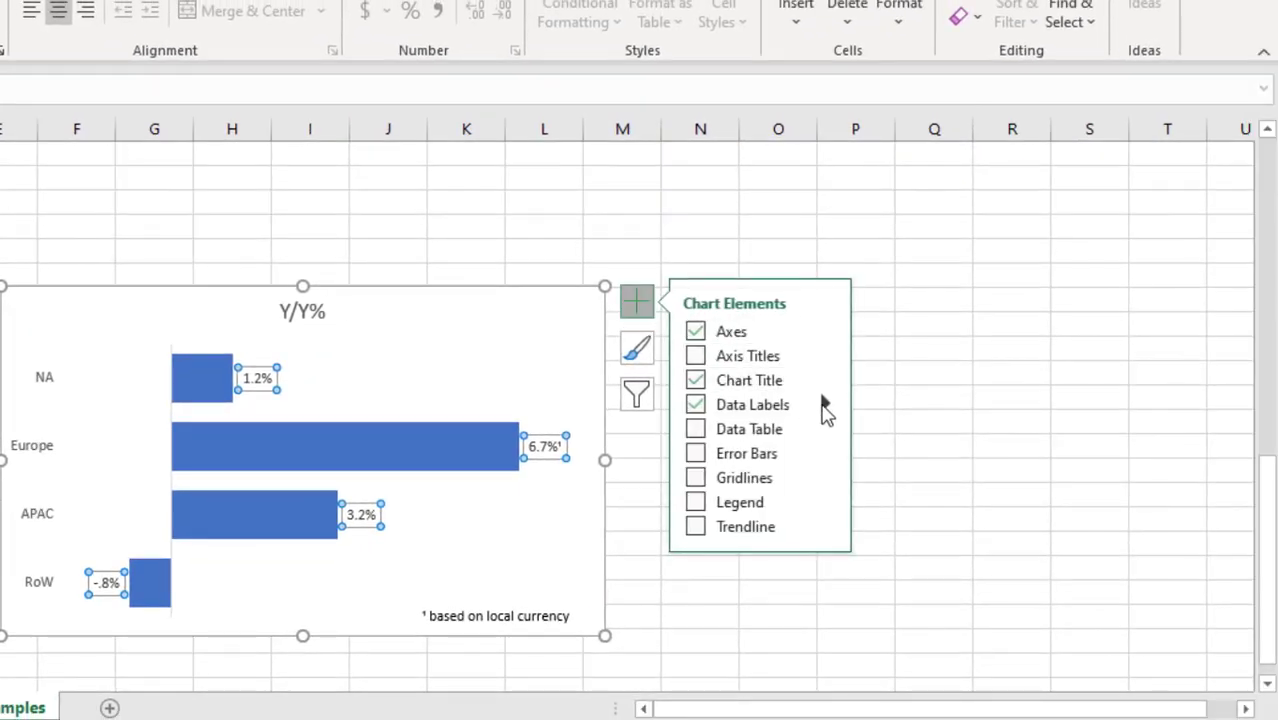
mouse_move(822, 402)
left_click(933, 562)
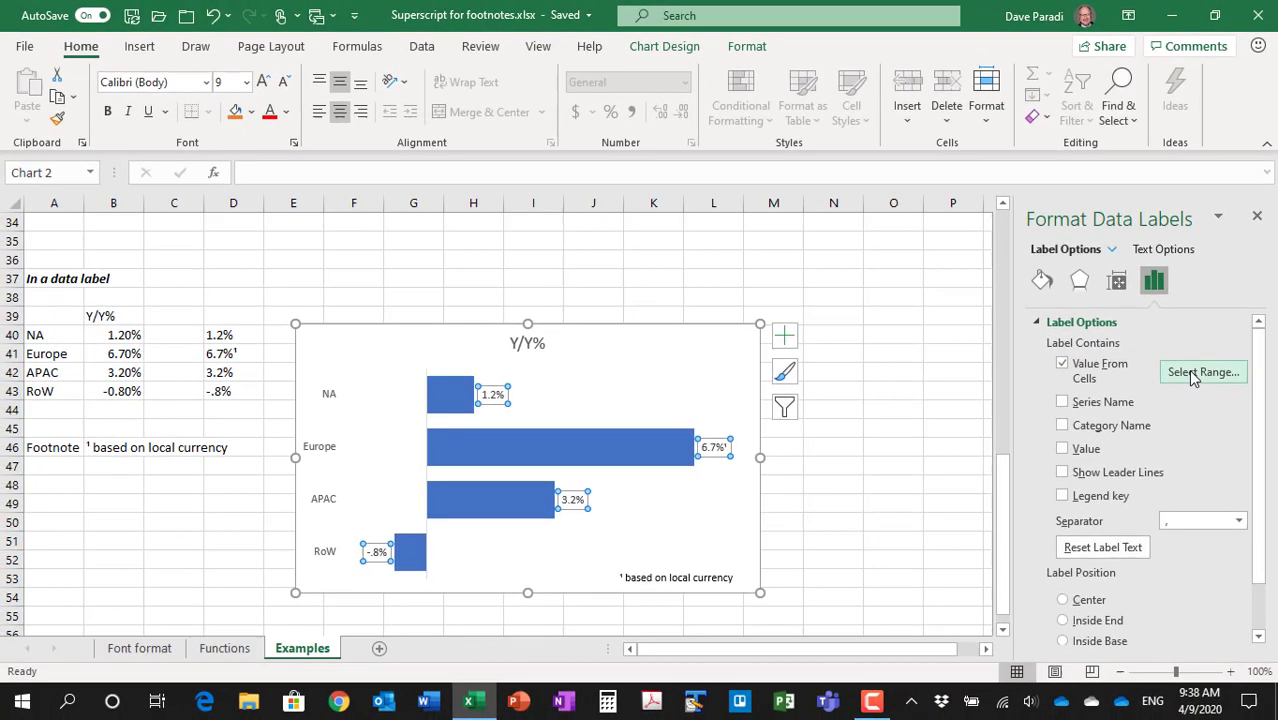
left_click(1192, 377)
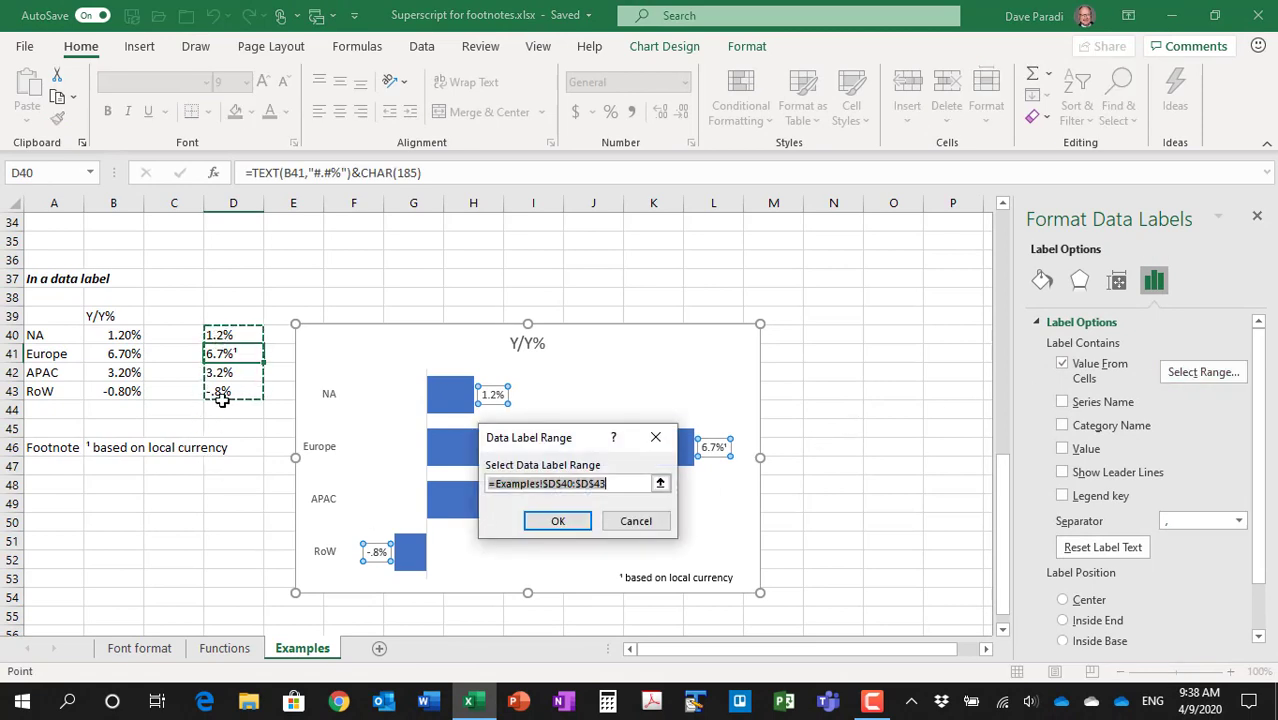
left_click(635, 523)
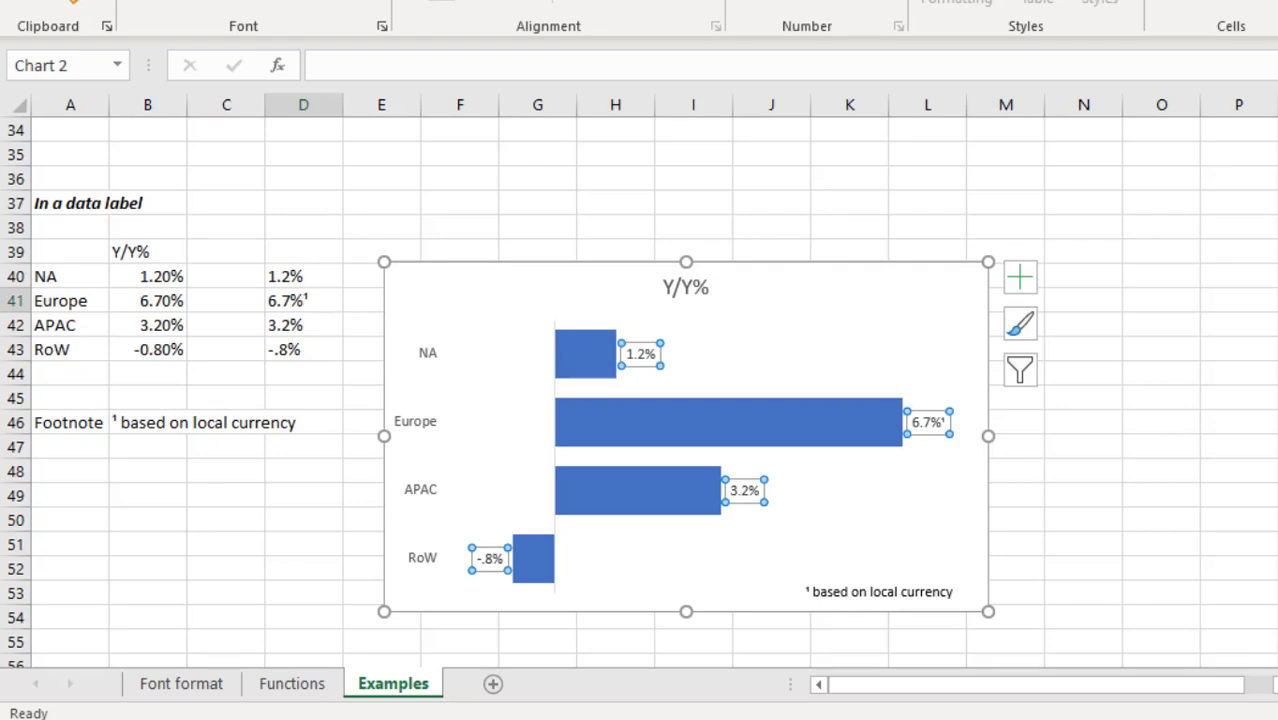
left_click(866, 597)
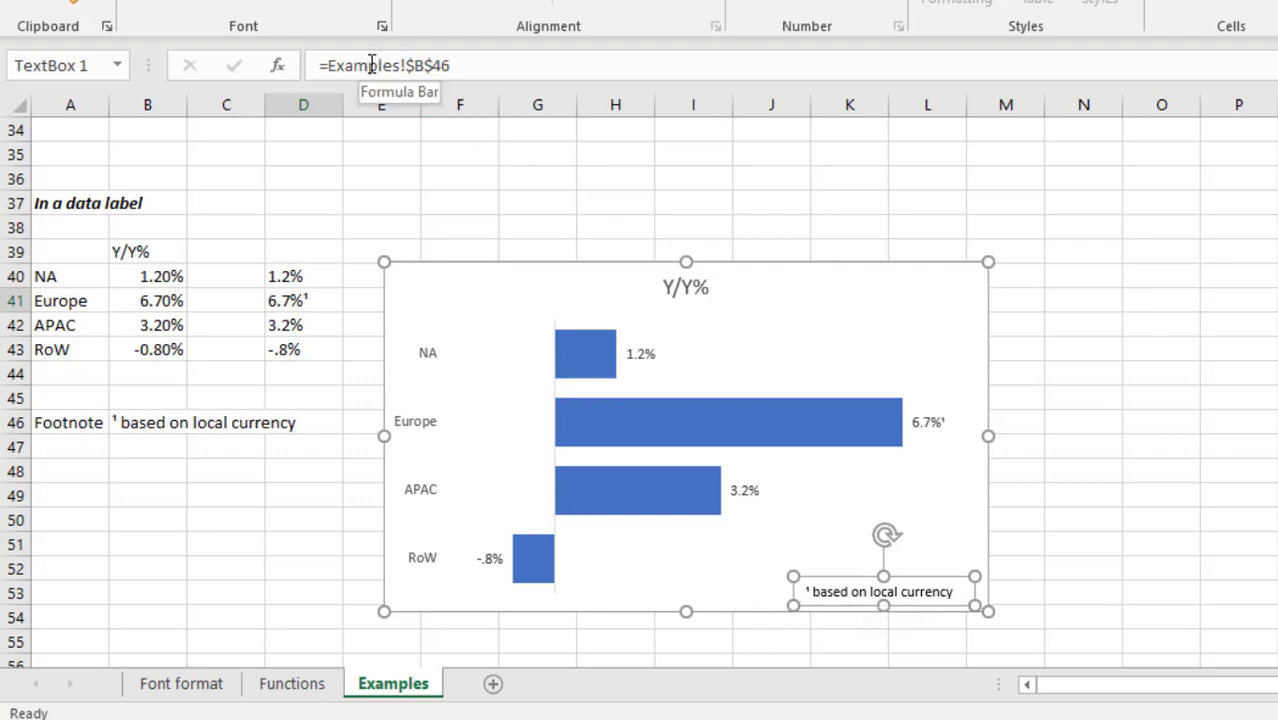
left_click(150, 425)
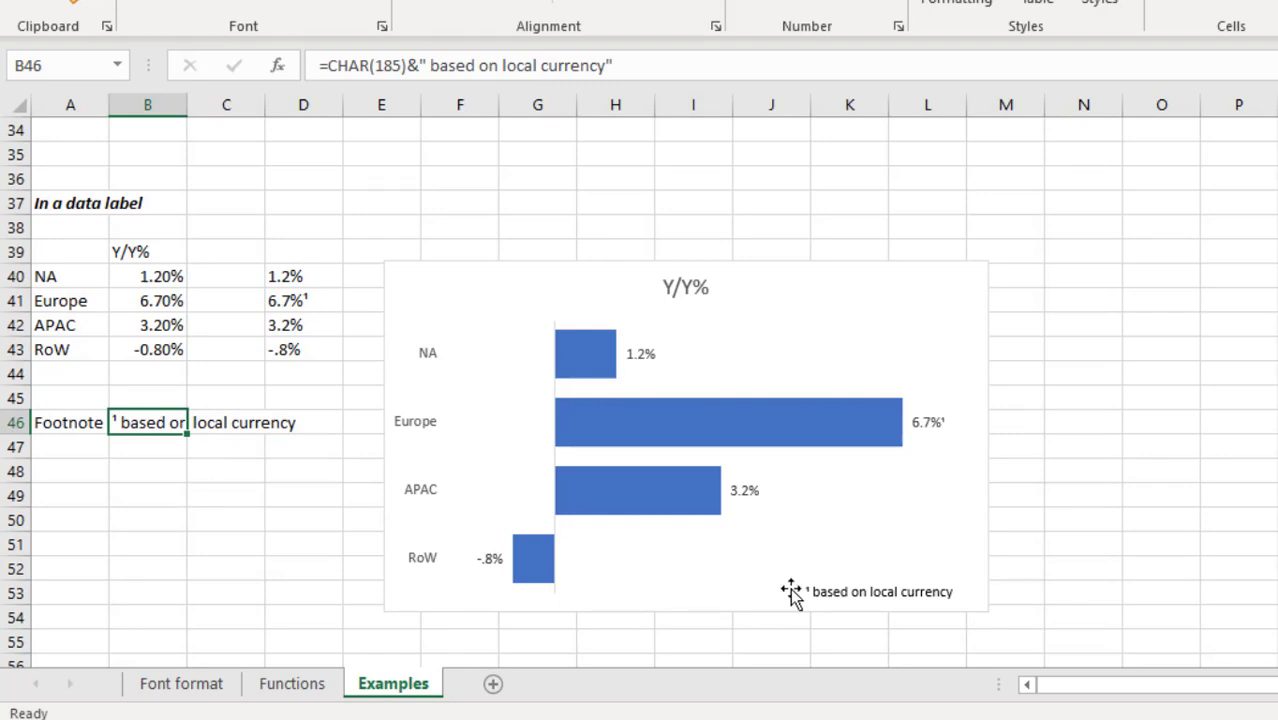
left_click(850, 582)
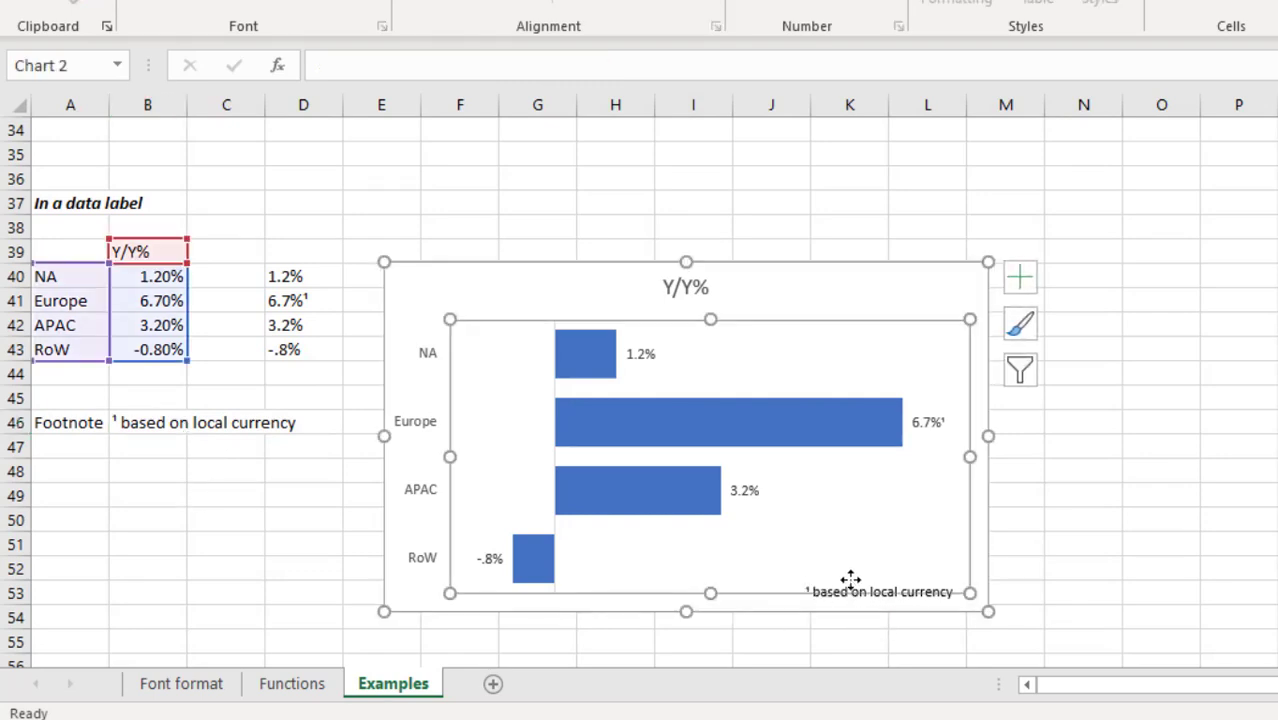
left_click(852, 591)
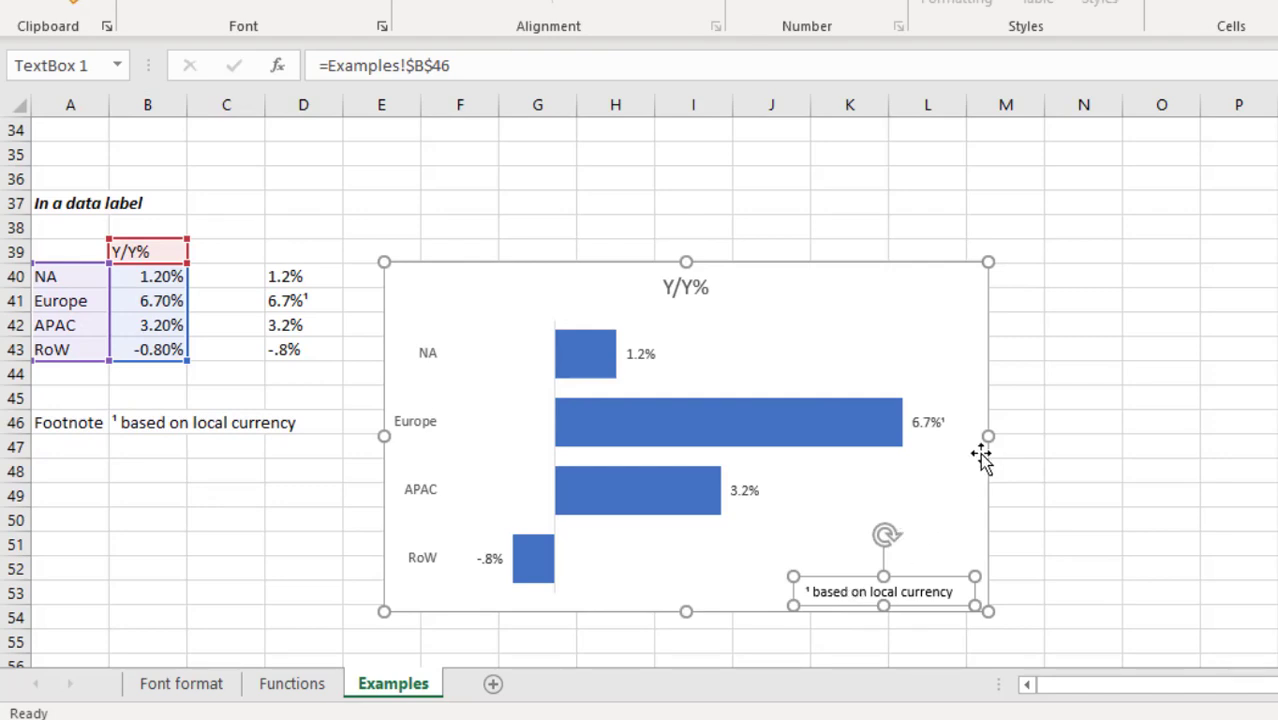
left_click_drag(984, 435, 922, 437)
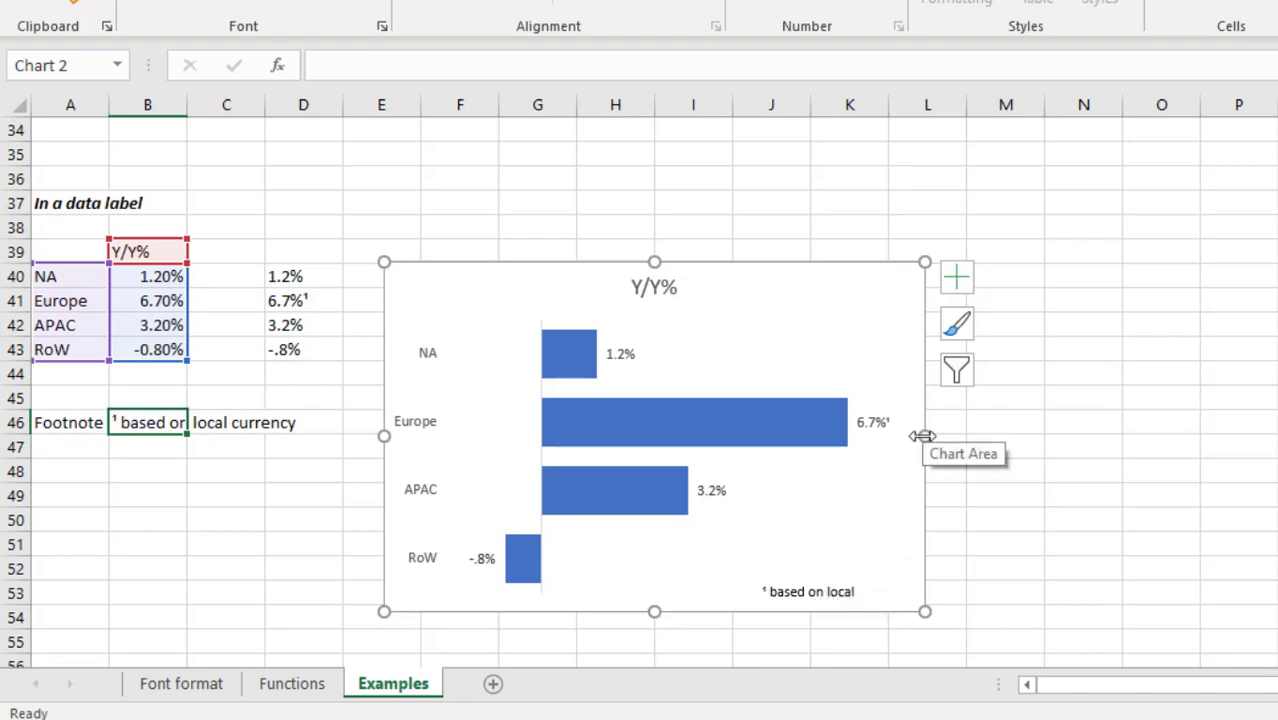
left_click_drag(922, 436, 988, 436)
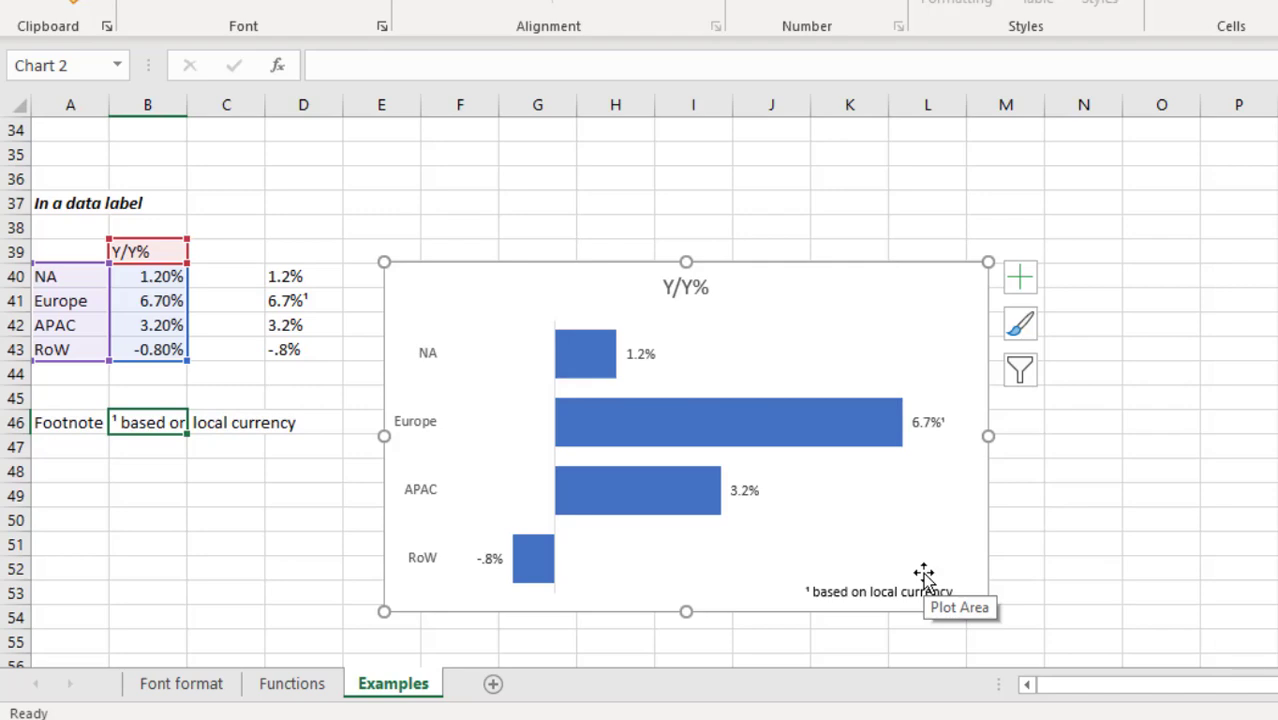
left_click(1084, 446)
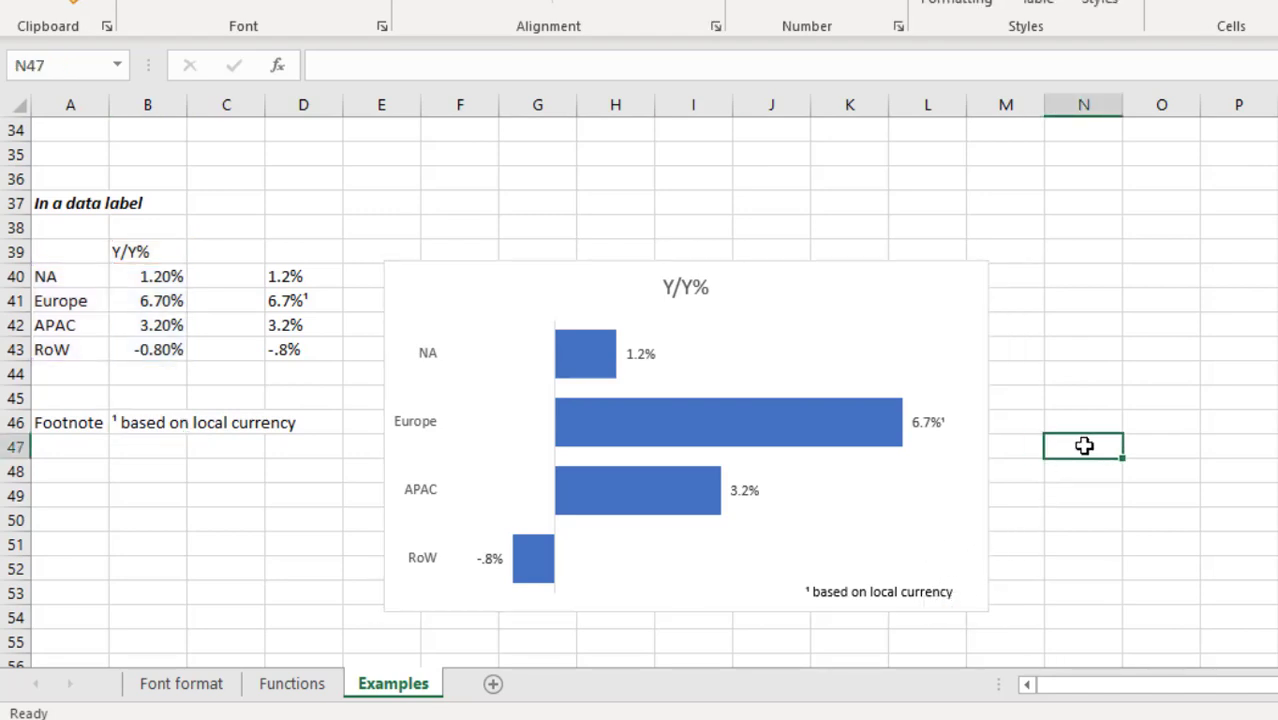